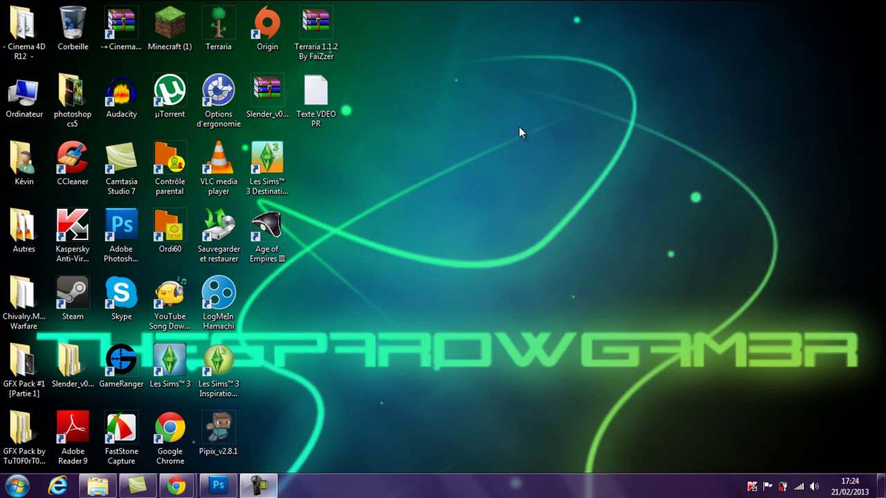
Bring back the Photoshop window showing the styled 'Minrecraft' artwork
{"action": "mouse_move", "coordinate": [344, 8]}
{"action": "left_mouse_down"}
{"action": "mouse_move", "coordinate": [509, 71]}
{"action": "mouse_move", "coordinate": [872, 468]}
{"action": "mouse_move", "coordinate": [560, 173]}
{"action": "mouse_move", "coordinate": [337, 17]}
{"action": "mouse_move", "coordinate": [339, 6]}
{"action": "mouse_move", "coordinate": [740, 409]}
{"action": "mouse_move", "coordinate": [863, 454]}
{"action": "mouse_move", "coordinate": [876, 470]}
{"action": "left_mouse_up"}
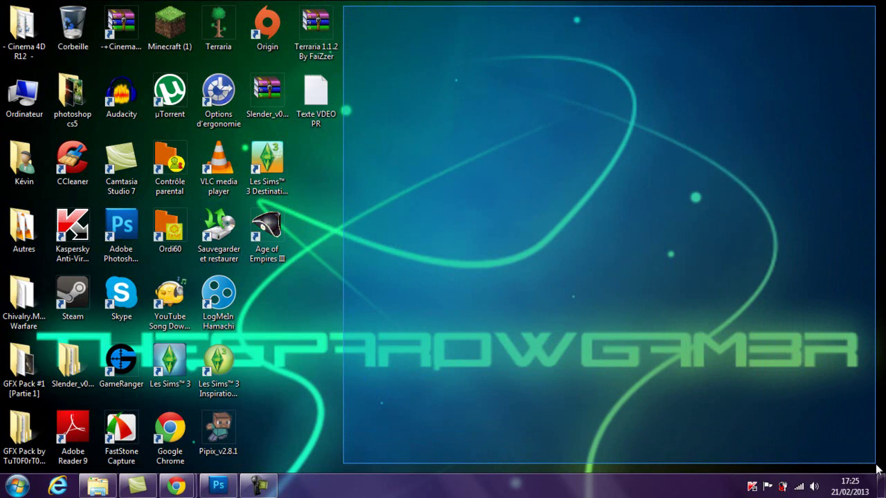
{"action": "mouse_move", "coordinate": [876, 470]}
{"action": "left_mouse_down"}
{"action": "mouse_move", "coordinate": [782, 346]}
{"action": "mouse_move", "coordinate": [438, 94]}
{"action": "mouse_move", "coordinate": [338, 9]}
{"action": "left_mouse_up"}
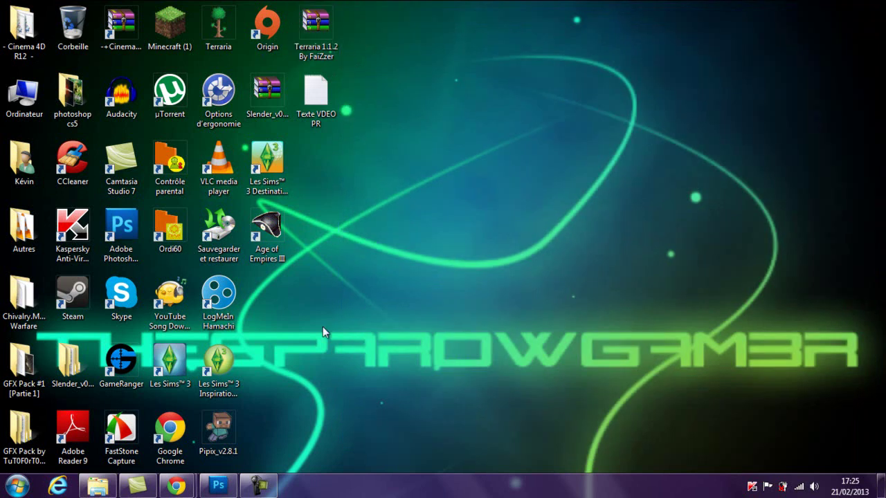
{"action": "left_click", "coordinate": [218, 486]}
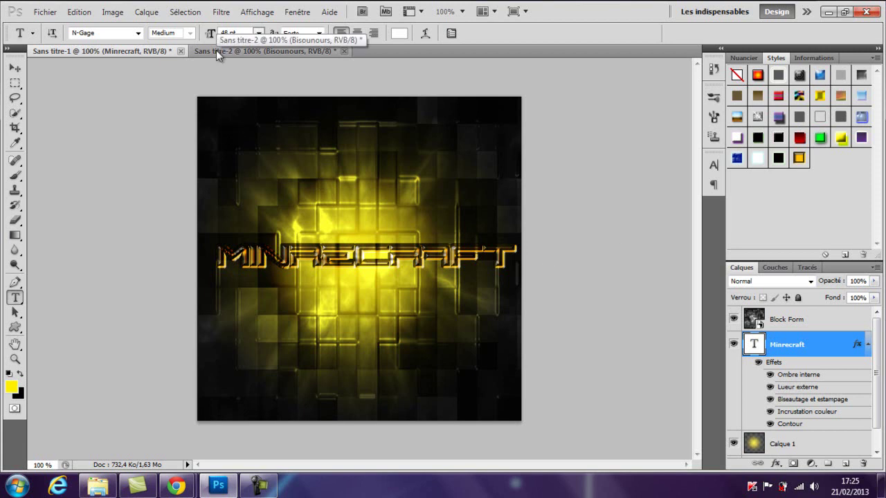
Add a text layer to the Minecraft image and switch between the Bisounours and Minecraft documents
{"action": "left_click", "coordinate": [288, 62]}
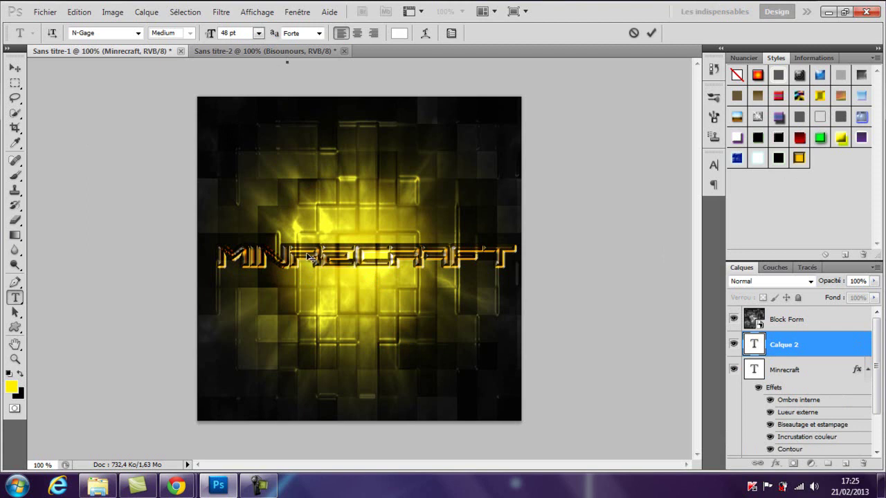
{"action": "left_click", "coordinate": [302, 52]}
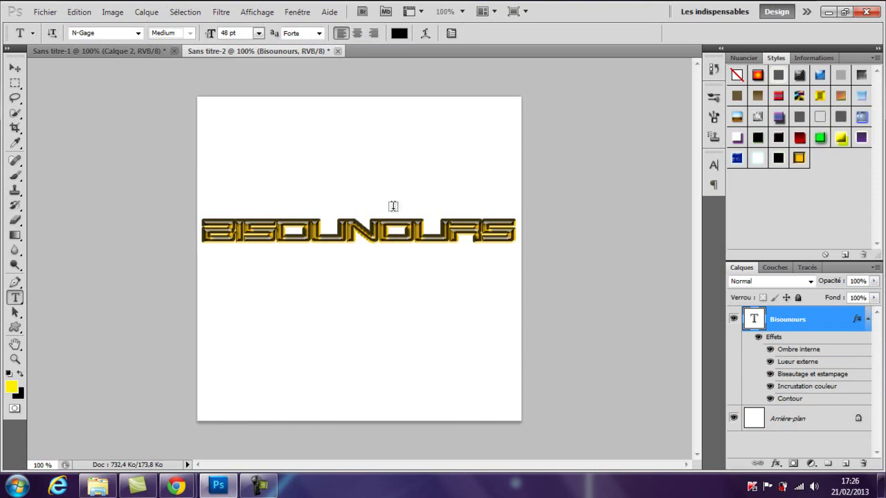
{"action": "left_click", "coordinate": [242, 223]}
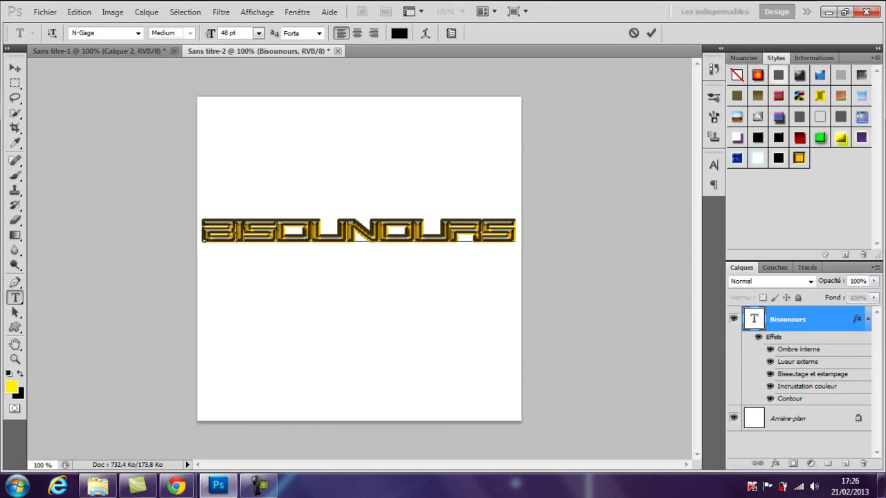
{"action": "left_click", "coordinate": [150, 52]}
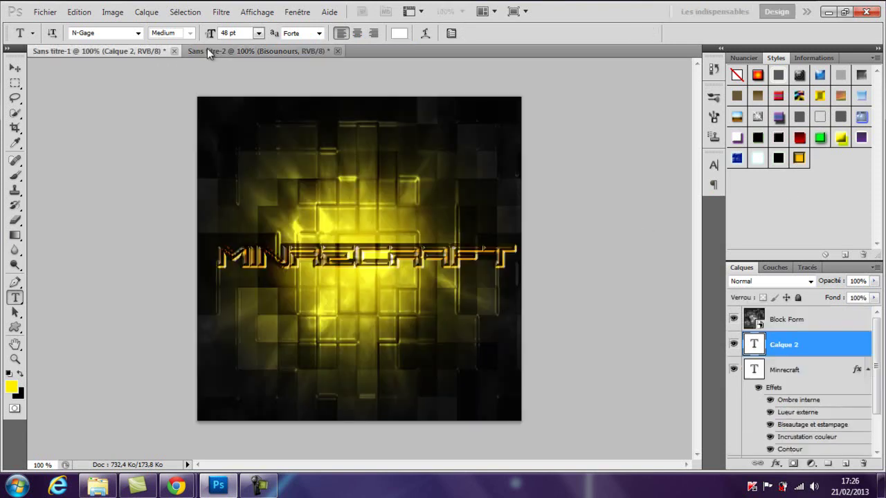
{"action": "left_click", "coordinate": [208, 48]}
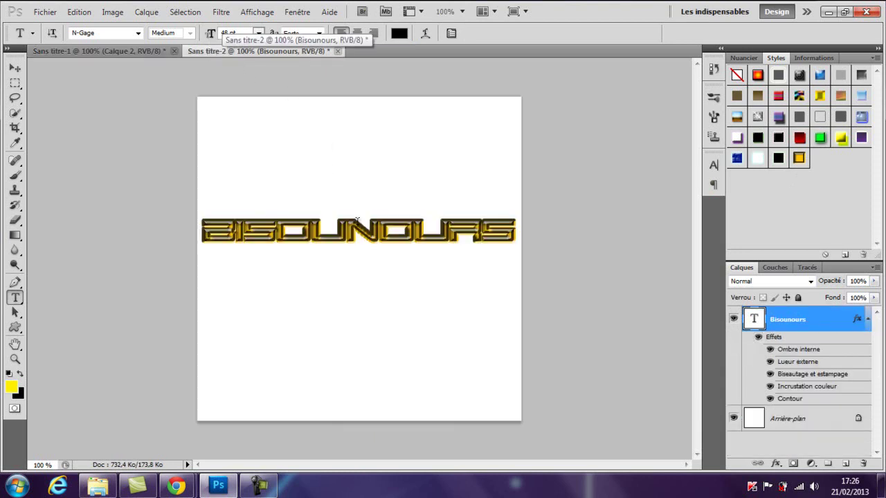
Close the Bisounours and Minecraft documents, answering Non to saving changes
{"action": "left_click", "coordinate": [337, 52]}
{"action": "left_click", "coordinate": [440, 187]}
{"action": "left_click", "coordinate": [175, 52]}
{"action": "left_click", "coordinate": [446, 193]}
Create a new 500 × 500 pixel document
{"action": "left_click", "coordinate": [45, 12]}
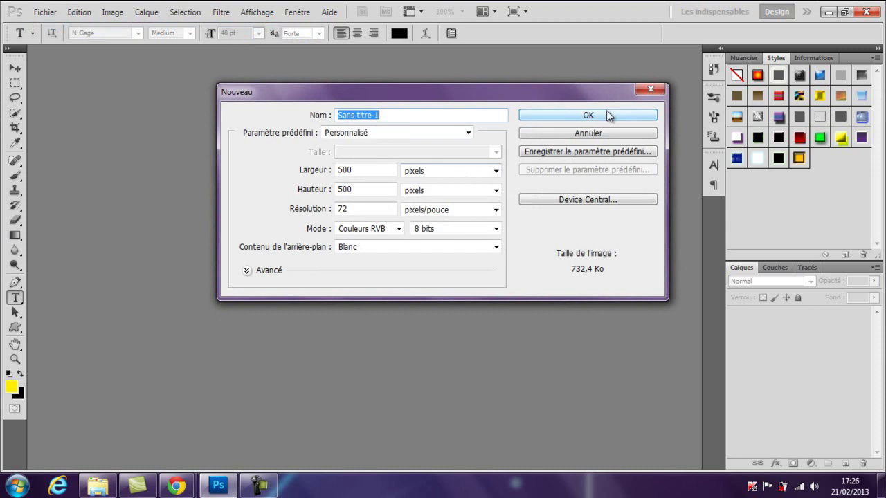
{"action": "left_click", "coordinate": [604, 115]}
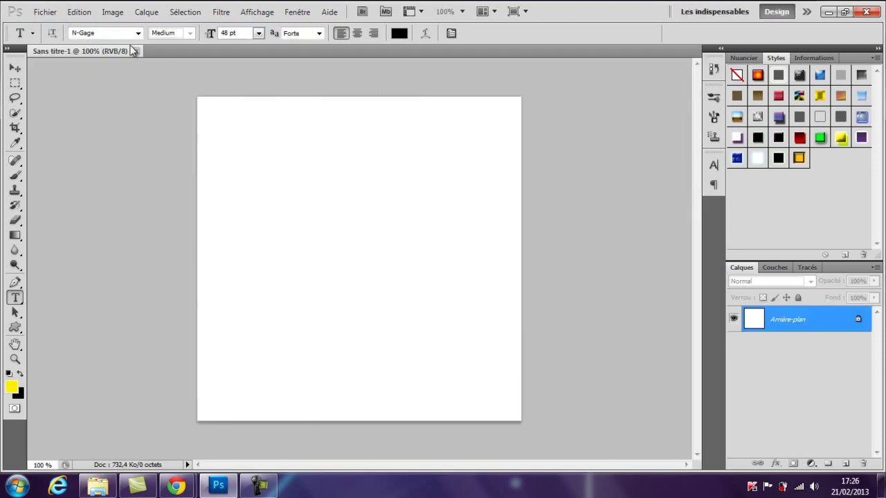
{"action": "left_click", "coordinate": [43, 11]}
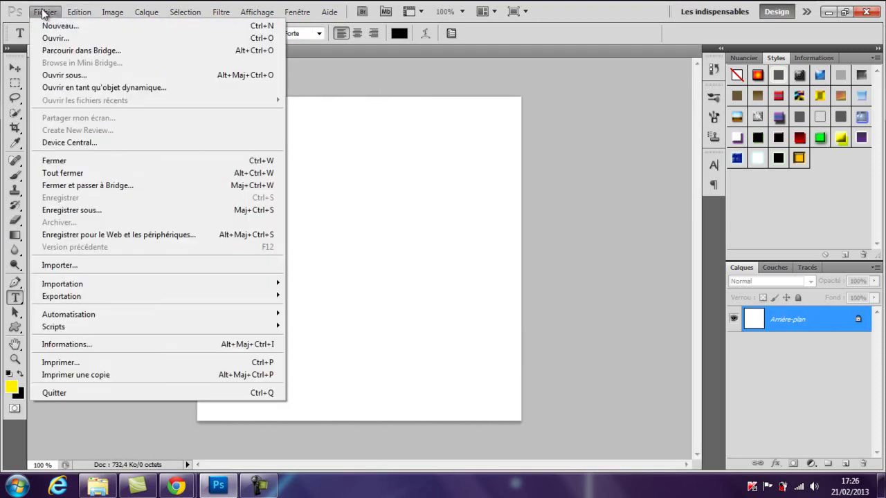
{"action": "left_click", "coordinate": [43, 12]}
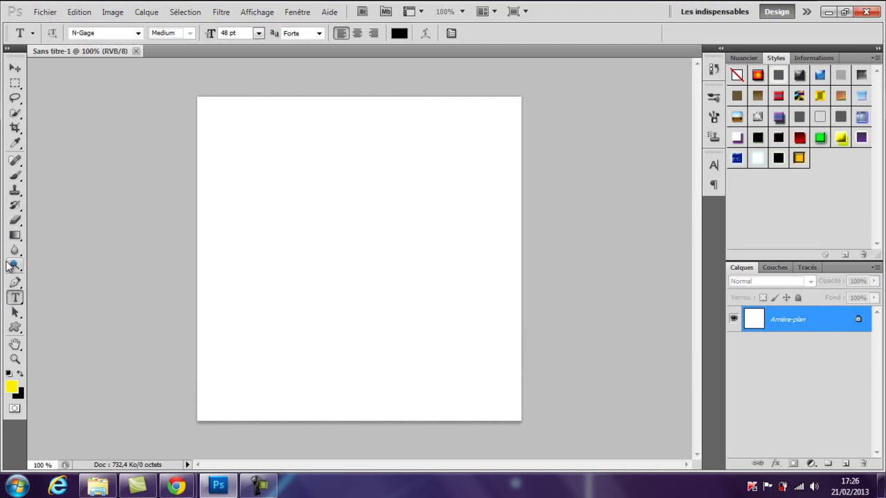
Select the Gradient tool and set the foreground colour to bright green 00f383
{"action": "left_click", "coordinate": [15, 236]}
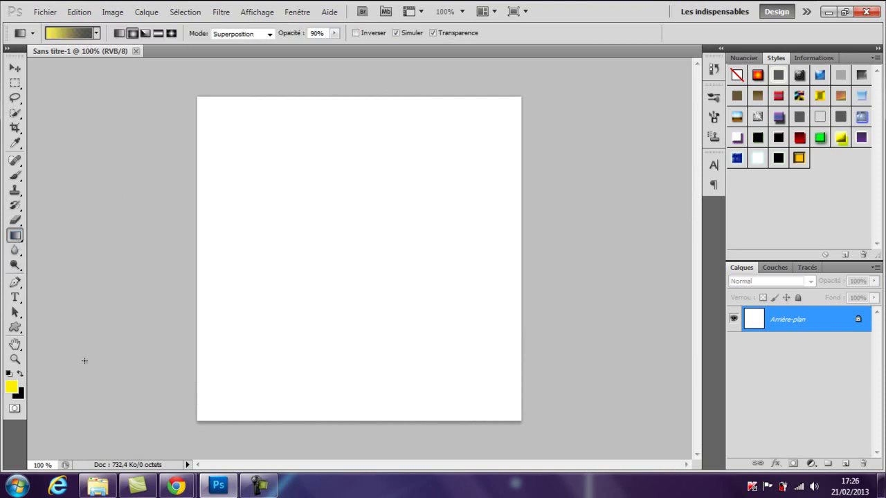
{"action": "left_click", "coordinate": [12, 389]}
{"action": "mouse_move", "coordinate": [506, 182]}
{"action": "left_mouse_down"}
{"action": "mouse_move", "coordinate": [642, 240]}
{"action": "mouse_move", "coordinate": [661, 171]}
{"action": "left_mouse_up"}
{"action": "left_click", "coordinate": [675, 259]}
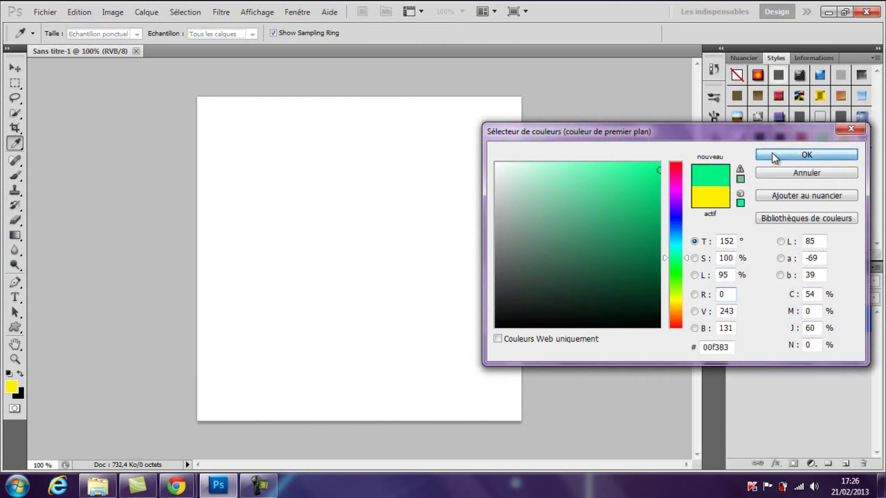
{"action": "left_click", "coordinate": [806, 154]}
Fill new layer Calque 1 with a green-to-black radial gradient from the centre
{"action": "left_click_drag", "start_coordinate": [345, 247], "coordinate": [520, 245]}
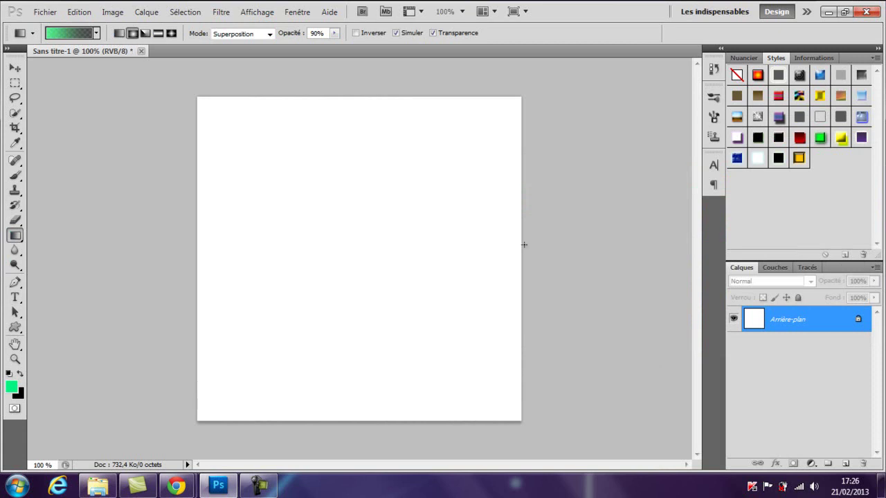
{"action": "left_click", "coordinate": [845, 463]}
{"action": "left_click_drag", "start_coordinate": [355, 241], "coordinate": [523, 244]}
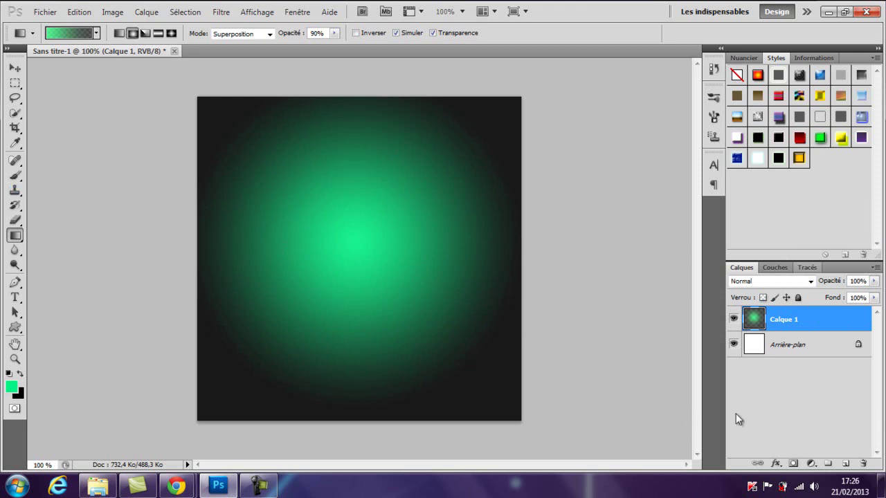
Import the blue 1 (31) texture, stretch it, try Incrustation, then cancel placing it
{"action": "left_click", "coordinate": [847, 464]}
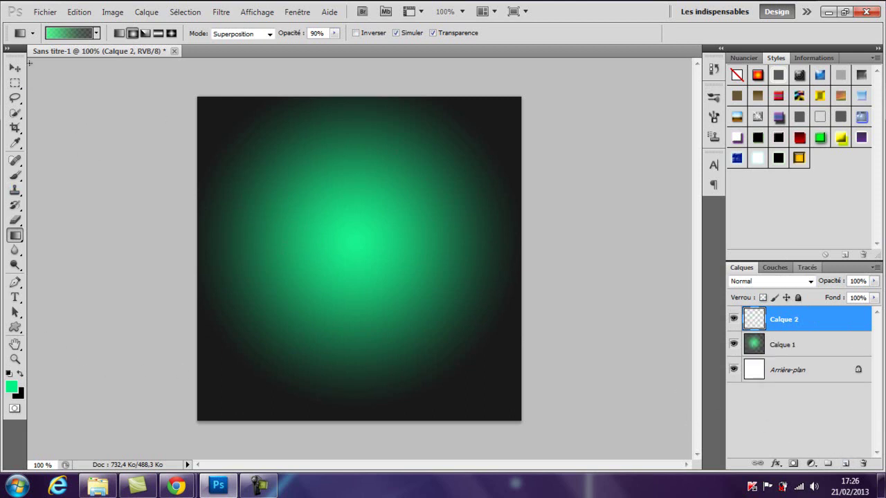
{"action": "left_click", "coordinate": [43, 12]}
{"action": "left_click", "coordinate": [148, 264]}
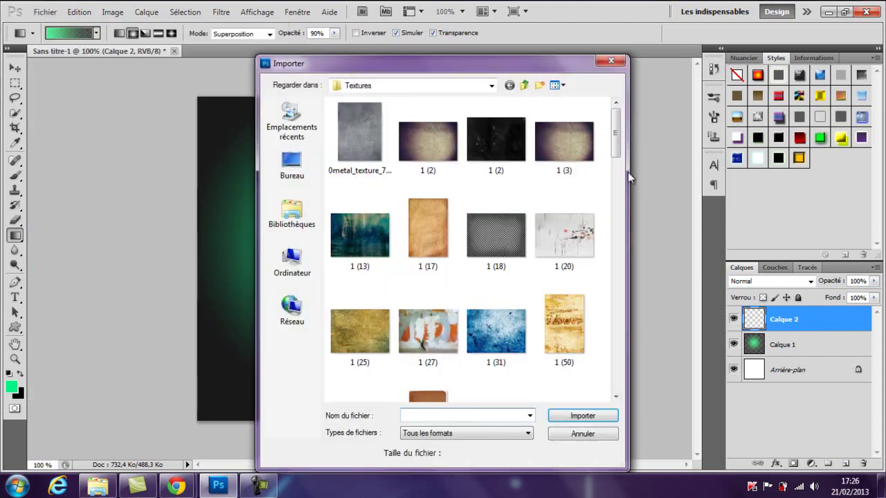
{"action": "left_click_drag", "start_coordinate": [613, 135], "coordinate": [613, 162]}
{"action": "double_click", "coordinate": [496, 166]}
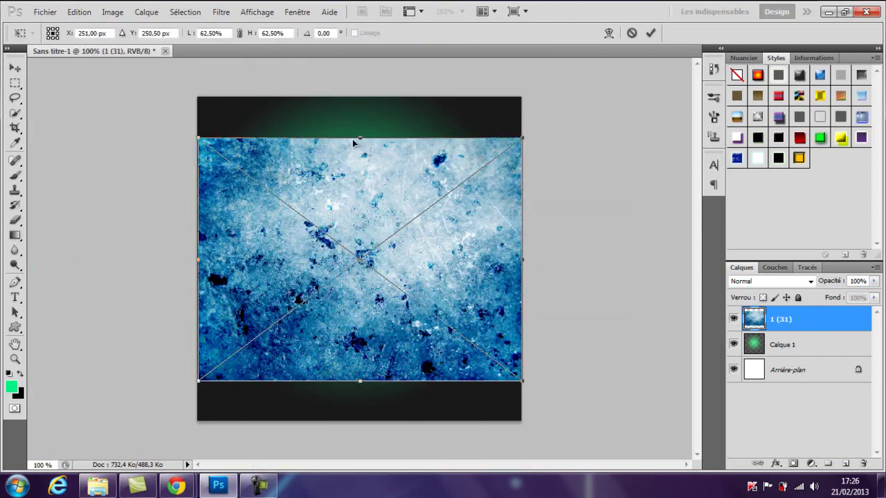
{"action": "left_click_drag", "start_coordinate": [353, 143], "coordinate": [355, 91]}
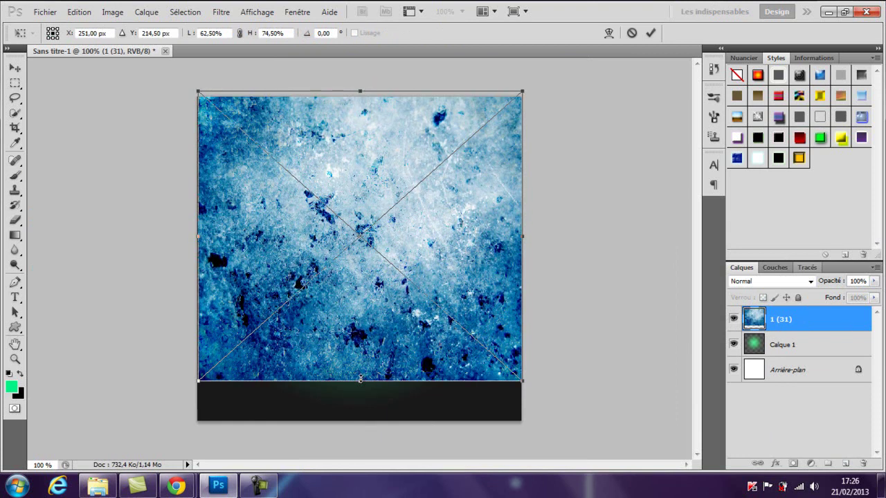
{"action": "left_click_drag", "start_coordinate": [360, 379], "coordinate": [360, 429]}
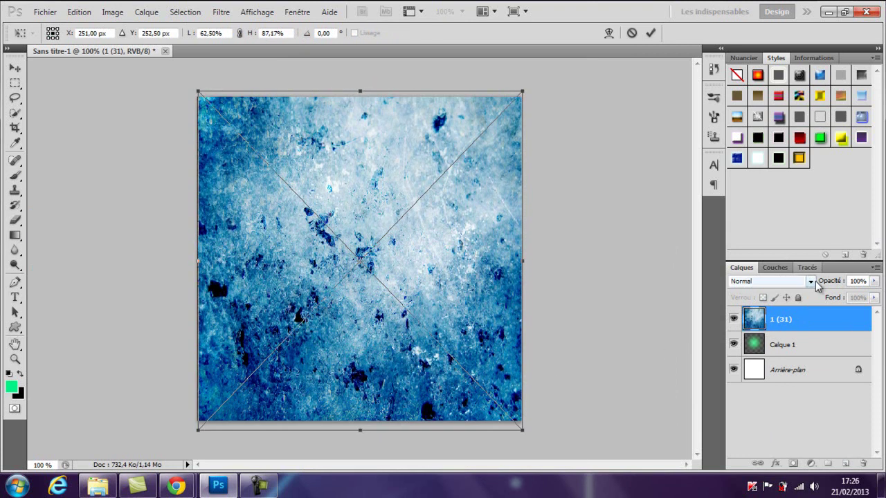
{"action": "left_click", "coordinate": [818, 287]}
{"action": "left_click", "coordinate": [778, 164]}
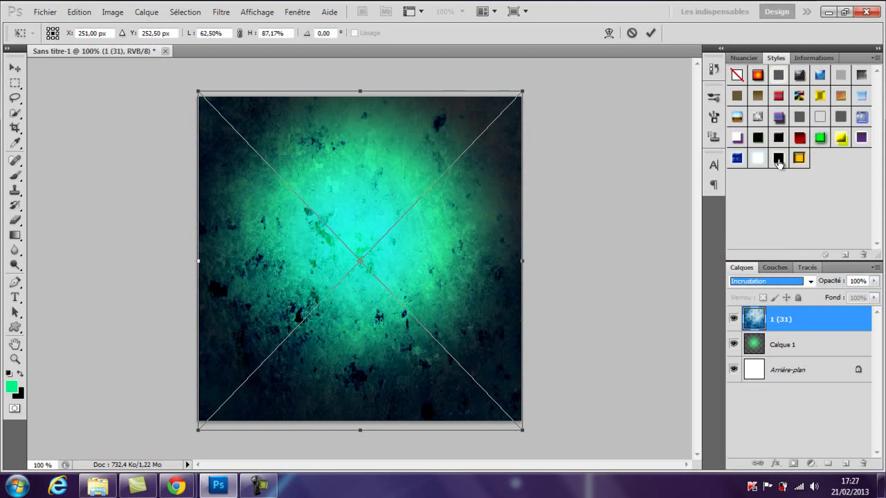
{"action": "right_click", "coordinate": [458, 209]}
{"action": "left_click", "coordinate": [481, 233]}
Import checkerboard texture 1 (18), stretch it to the canvas, blend in Incrustation and commit
{"action": "left_click", "coordinate": [45, 12]}
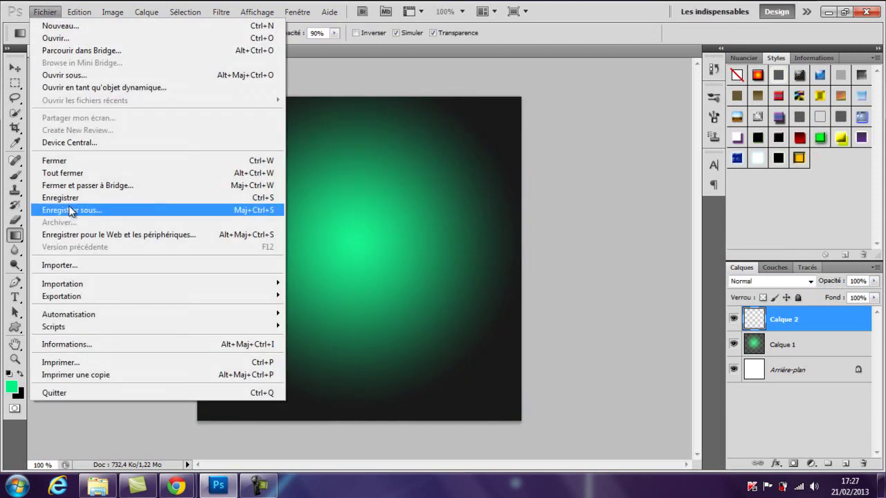
{"action": "left_click", "coordinate": [84, 269]}
{"action": "mouse_move", "coordinate": [619, 123]}
{"action": "left_mouse_down"}
{"action": "mouse_move", "coordinate": [608, 194]}
{"action": "mouse_move", "coordinate": [613, 125]}
{"action": "left_mouse_up"}
{"action": "double_click", "coordinate": [493, 184]}
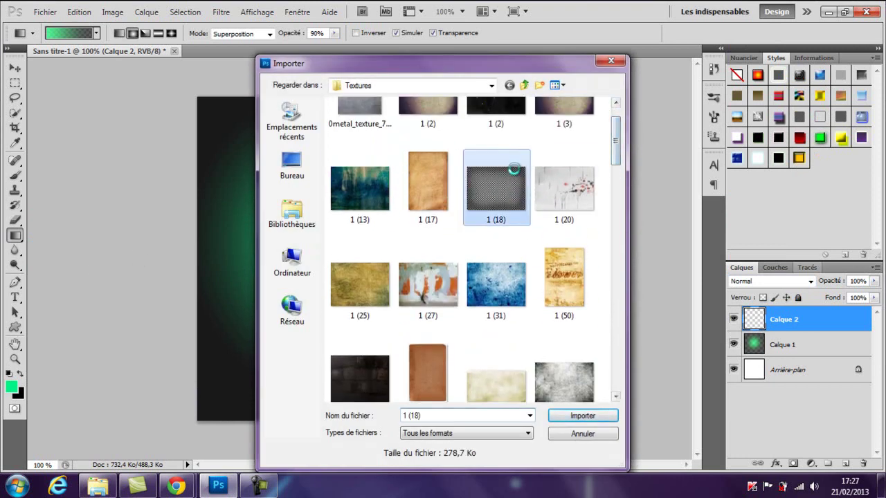
{"action": "left_click_drag", "start_coordinate": [361, 138], "coordinate": [360, 98]}
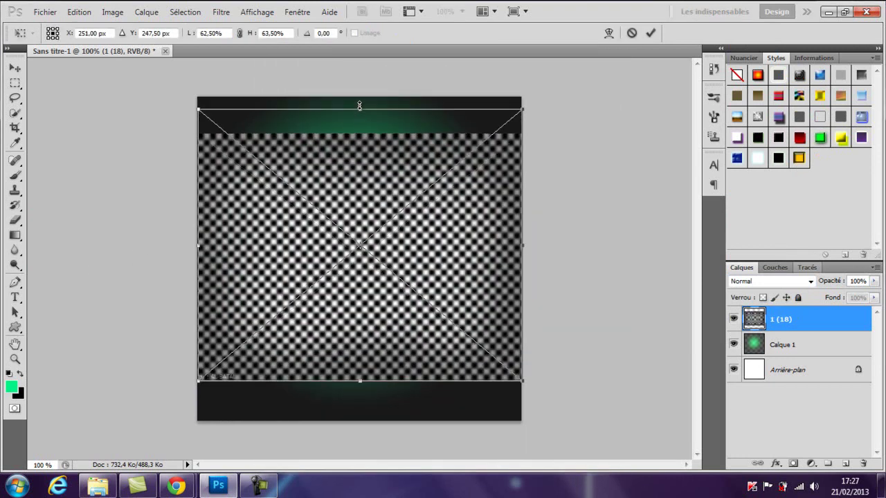
{"action": "left_click_drag", "start_coordinate": [360, 381], "coordinate": [360, 422]}
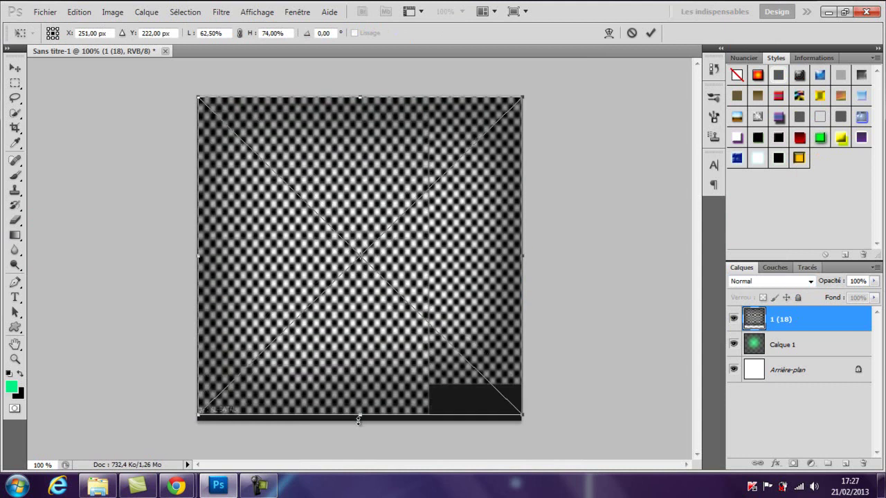
{"action": "left_click", "coordinate": [810, 281]}
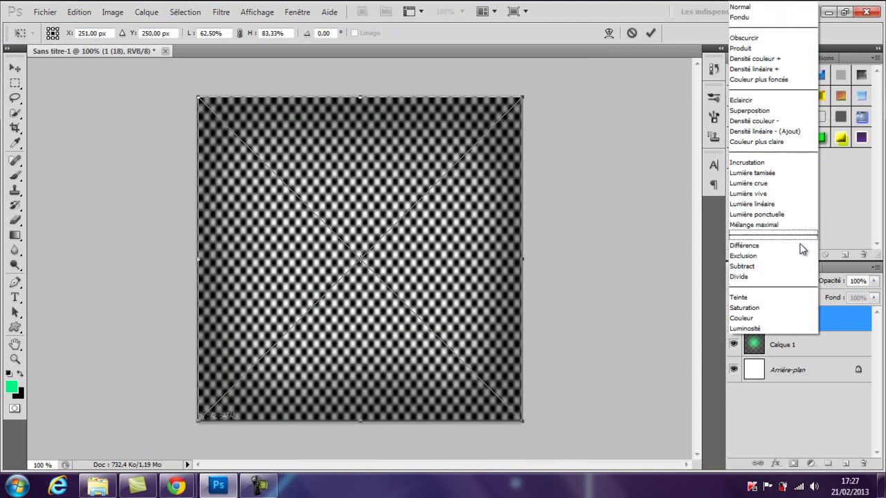
{"action": "left_click", "coordinate": [746, 173]}
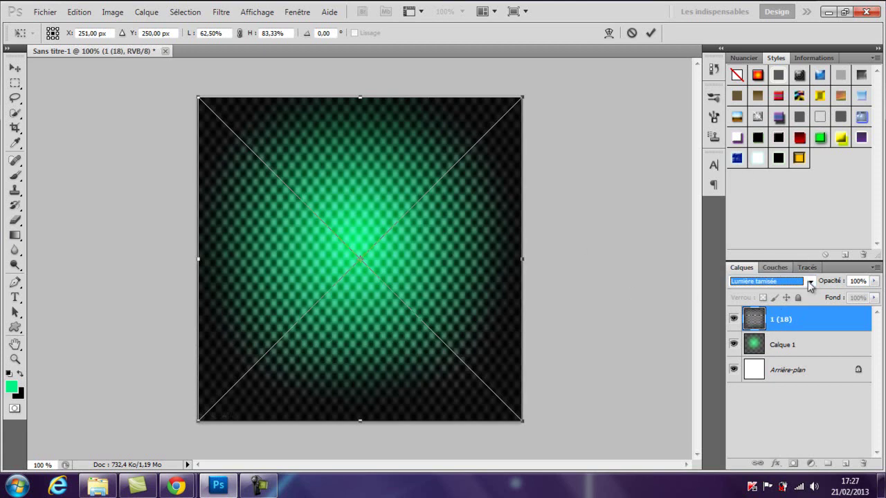
{"action": "left_click", "coordinate": [810, 282]}
{"action": "left_click", "coordinate": [782, 164]}
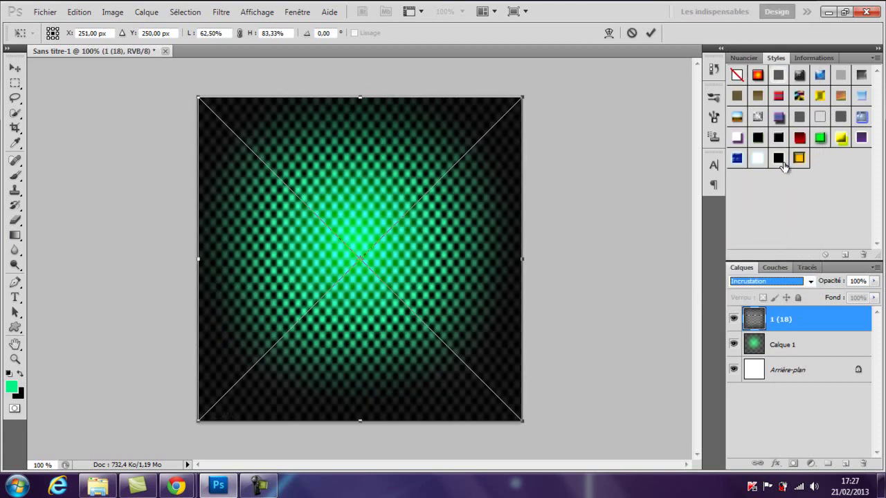
{"action": "key", "text": "Return"}
{"action": "key", "text": "g"}
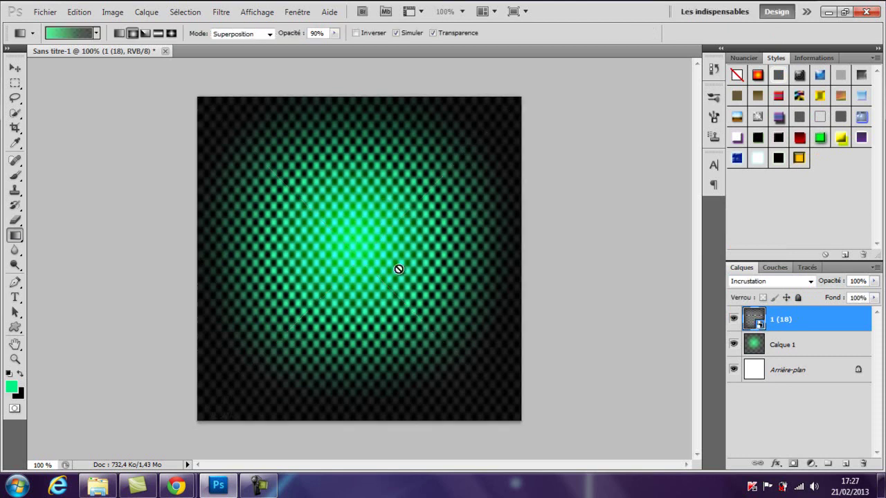
Type TEXTE in white N-Gage 48 pt and nudge it slightly down and left
{"action": "left_click", "coordinate": [843, 464]}
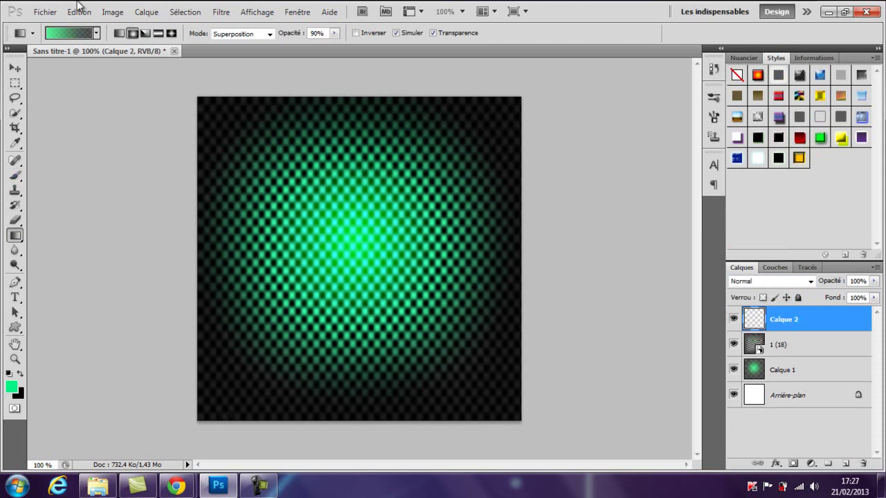
{"action": "left_click", "coordinate": [15, 297]}
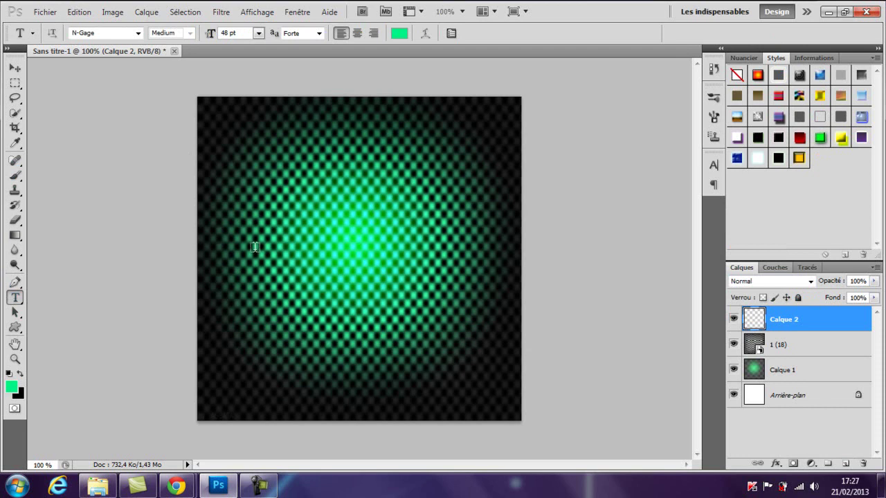
{"action": "left_click", "coordinate": [300, 239]}
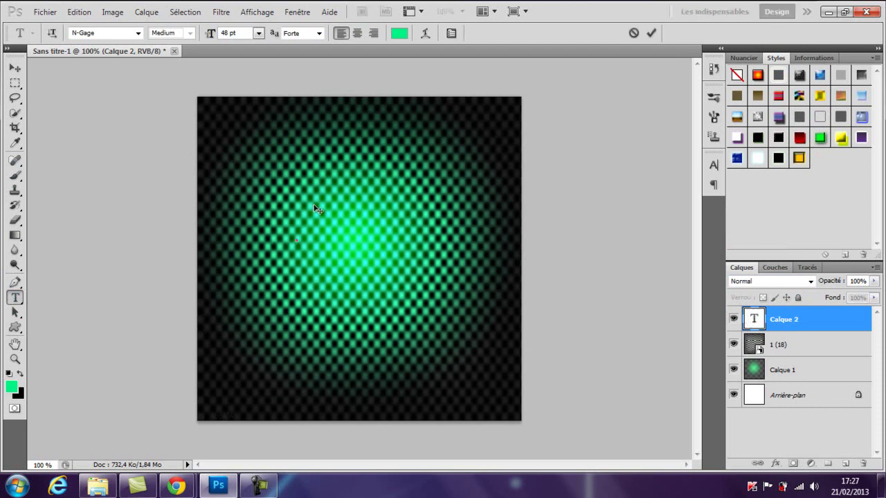
{"action": "type", "text": "a"}
{"action": "key", "text": "BackSpace"}
{"action": "type", "text": "TITRE"}
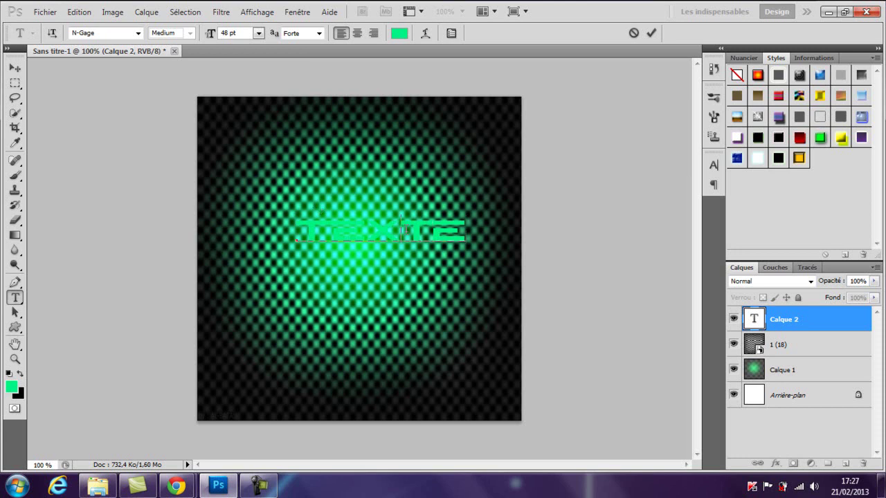
{"action": "key", "text": "ctrl+a"}
{"action": "left_click", "coordinate": [496, 164]}
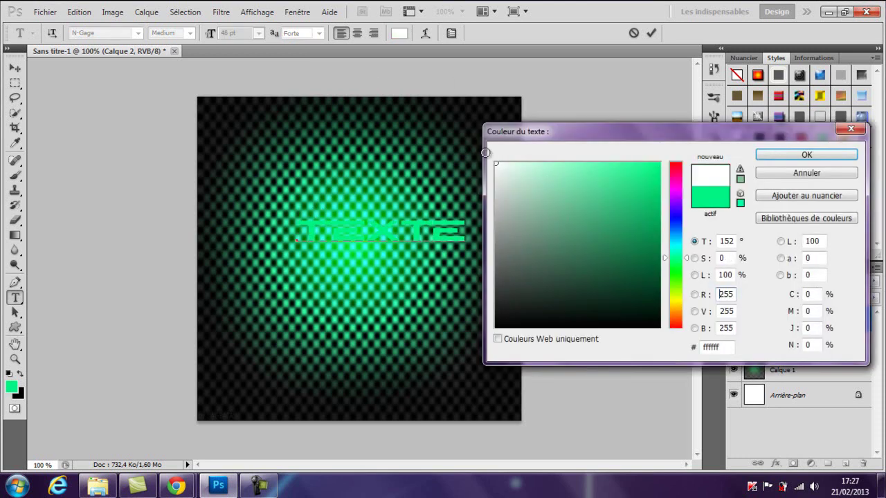
{"action": "left_click", "coordinate": [793, 155]}
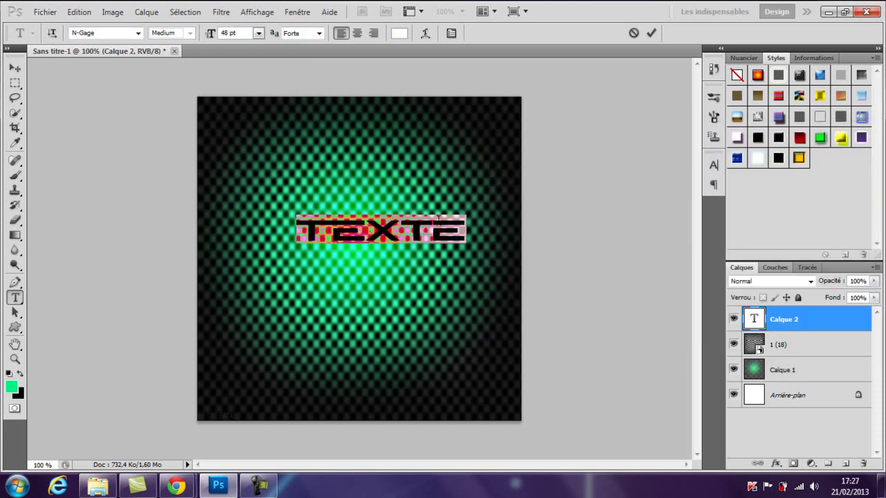
{"action": "left_click_drag", "start_coordinate": [370, 277], "coordinate": [352, 294]}
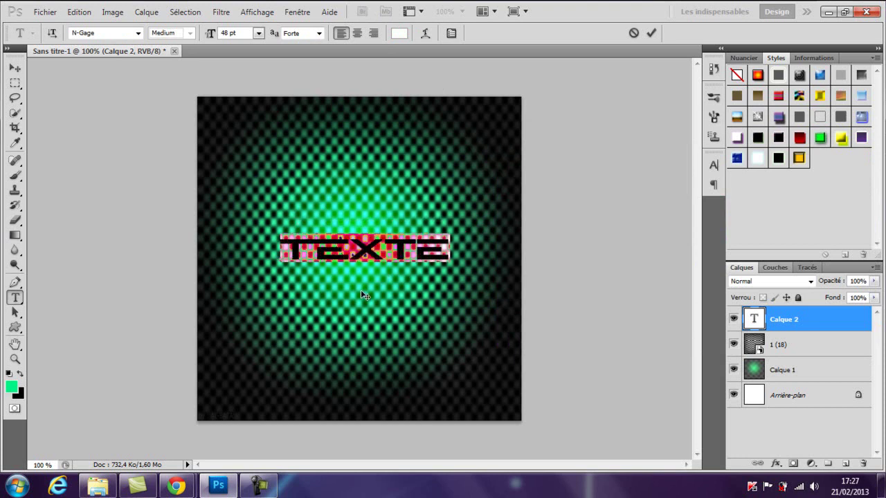
{"action": "left_click", "coordinate": [444, 251]}
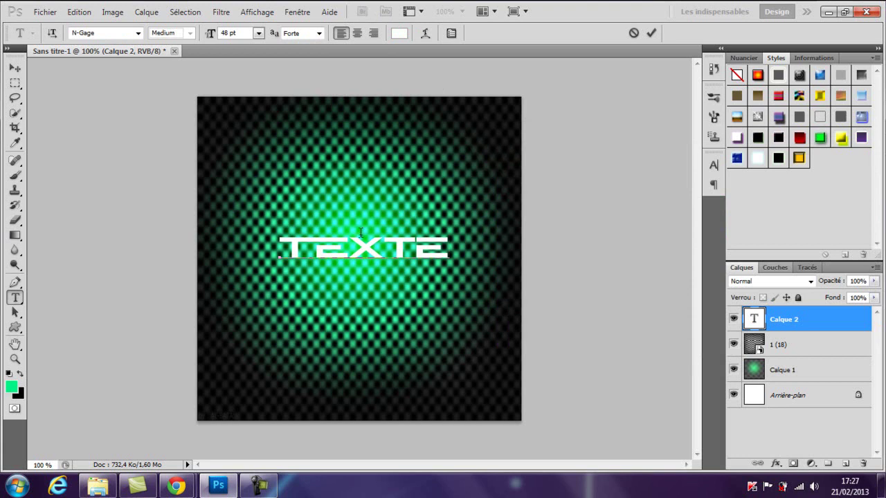
Commit the text, open the Texte layer style, and try then remove a drop shadow
{"action": "left_click", "coordinate": [837, 344]}
{"action": "left_click", "coordinate": [836, 325]}
{"action": "double_click", "coordinate": [836, 327]}
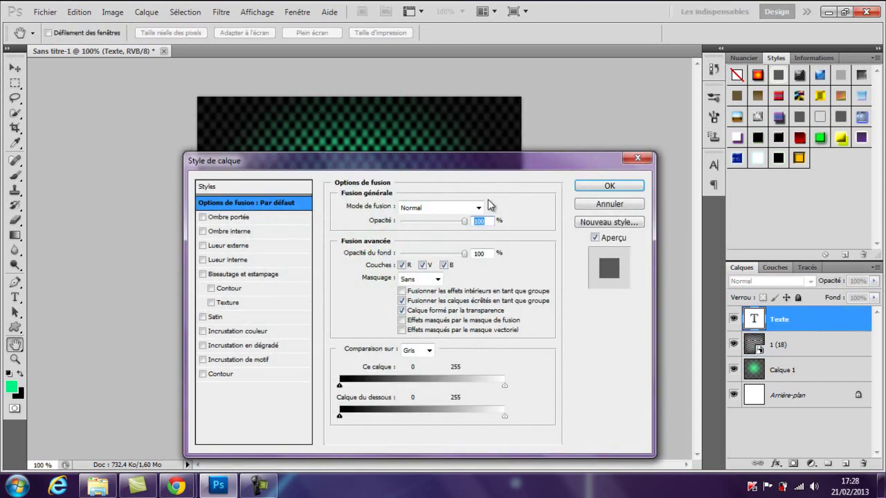
{"action": "left_click_drag", "start_coordinate": [453, 167], "coordinate": [793, 124]}
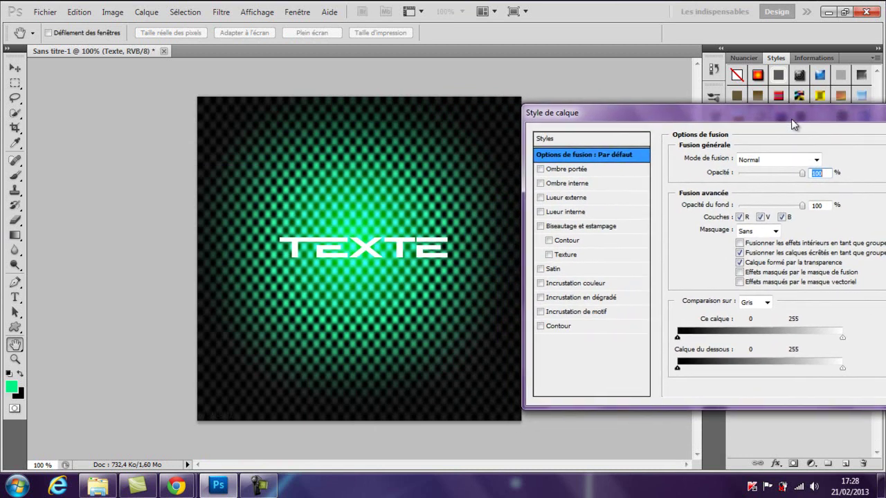
{"action": "left_click_drag", "start_coordinate": [793, 124], "coordinate": [792, 126]}
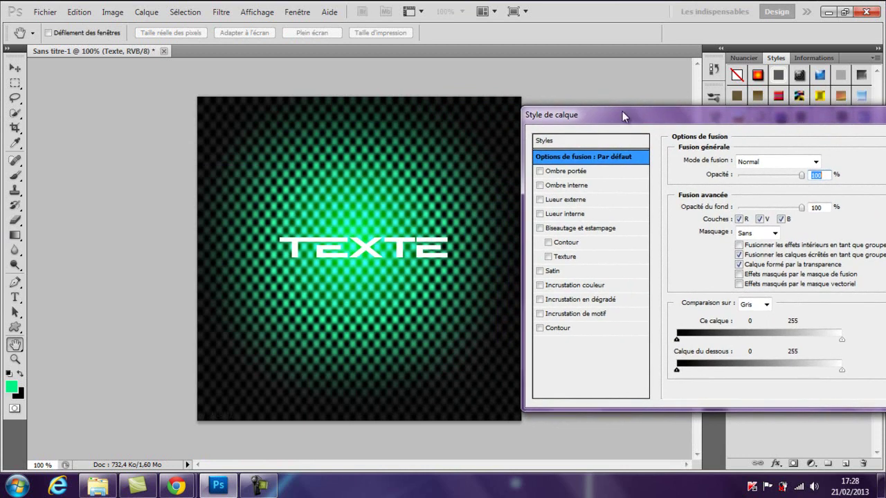
{"action": "left_click_drag", "start_coordinate": [623, 117], "coordinate": [624, 119]}
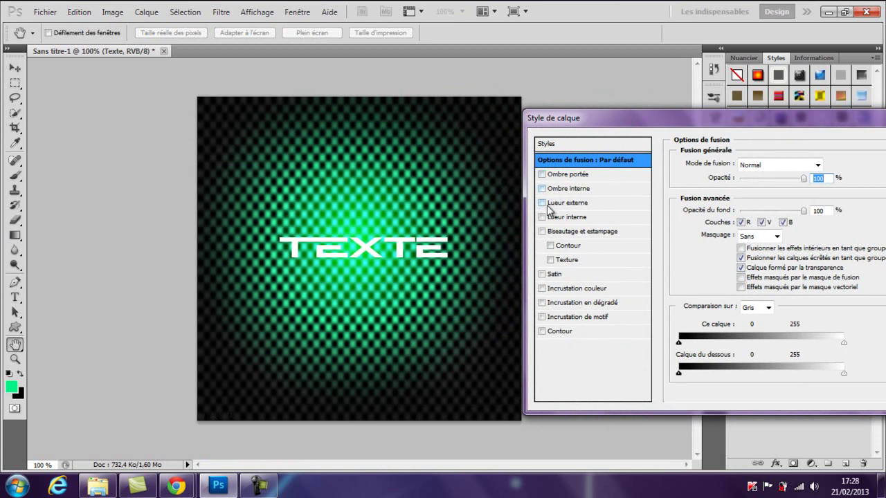
{"action": "left_click", "coordinate": [542, 176]}
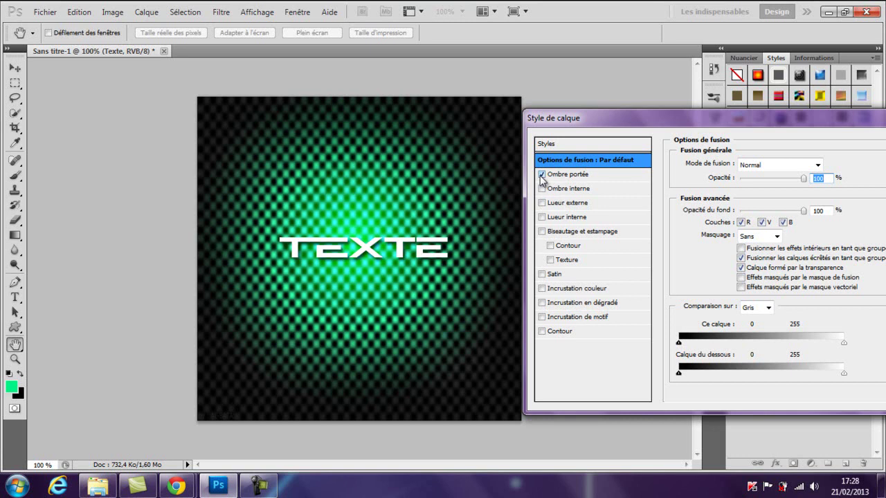
{"action": "left_click", "coordinate": [557, 174]}
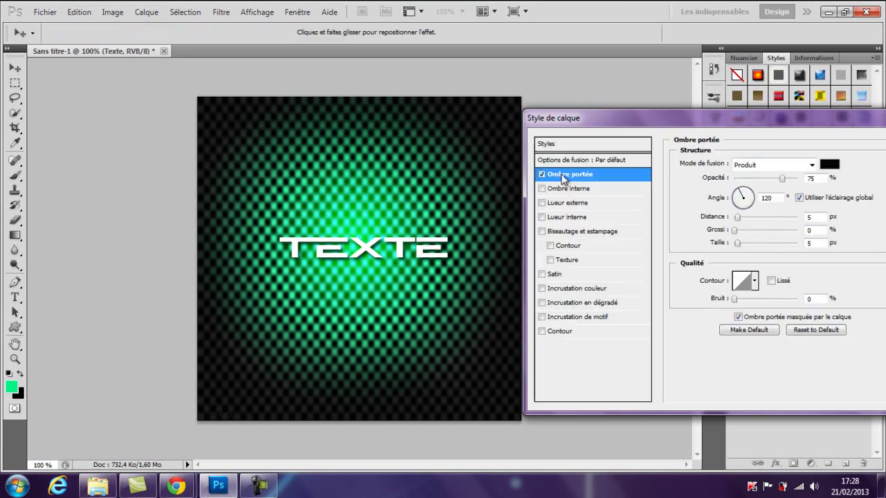
{"action": "left_click", "coordinate": [543, 175]}
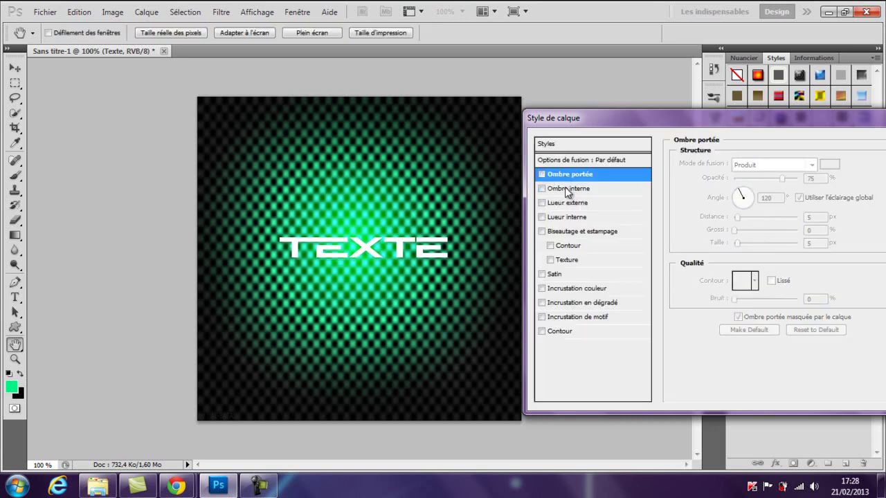
Add an inner shadow to the text with a dark green colour
{"action": "left_click", "coordinate": [569, 190]}
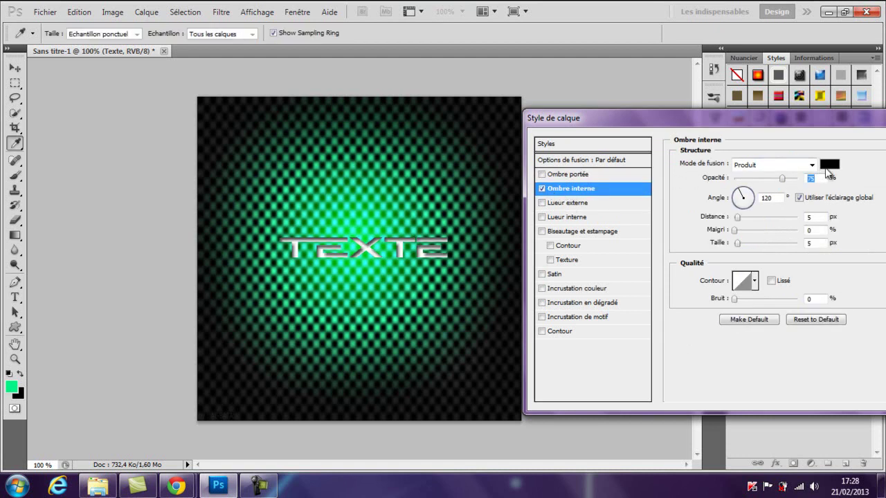
{"action": "left_click", "coordinate": [829, 165]}
{"action": "left_click", "coordinate": [632, 224]}
{"action": "left_click", "coordinate": [675, 271]}
{"action": "left_click_drag", "start_coordinate": [675, 275], "coordinate": [675, 276]}
{"action": "mouse_move", "coordinate": [648, 236]}
{"action": "left_mouse_down"}
{"action": "mouse_move", "coordinate": [671, 211]}
{"action": "mouse_move", "coordinate": [655, 225]}
{"action": "left_mouse_up"}
{"action": "left_click_drag", "start_coordinate": [674, 271], "coordinate": [675, 263]}
{"action": "left_click", "coordinate": [639, 215]}
{"action": "mouse_move", "coordinate": [640, 215]}
{"action": "left_mouse_down"}
{"action": "mouse_move", "coordinate": [607, 200]}
{"action": "mouse_move", "coordinate": [613, 214]}
{"action": "mouse_move", "coordinate": [646, 201]}
{"action": "mouse_move", "coordinate": [659, 169]}
{"action": "mouse_move", "coordinate": [646, 237]}
{"action": "mouse_move", "coordinate": [662, 206]}
{"action": "mouse_move", "coordinate": [656, 226]}
{"action": "left_mouse_up"}
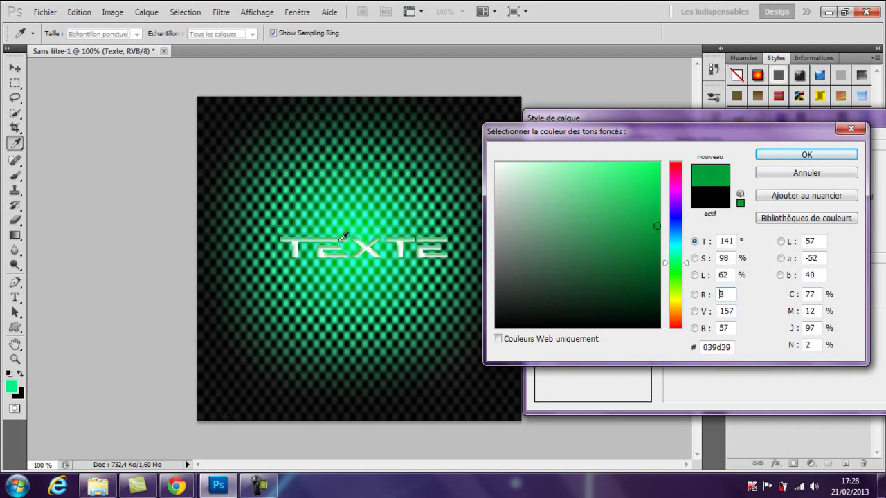
{"action": "left_click_drag", "start_coordinate": [647, 268], "coordinate": [654, 287]}
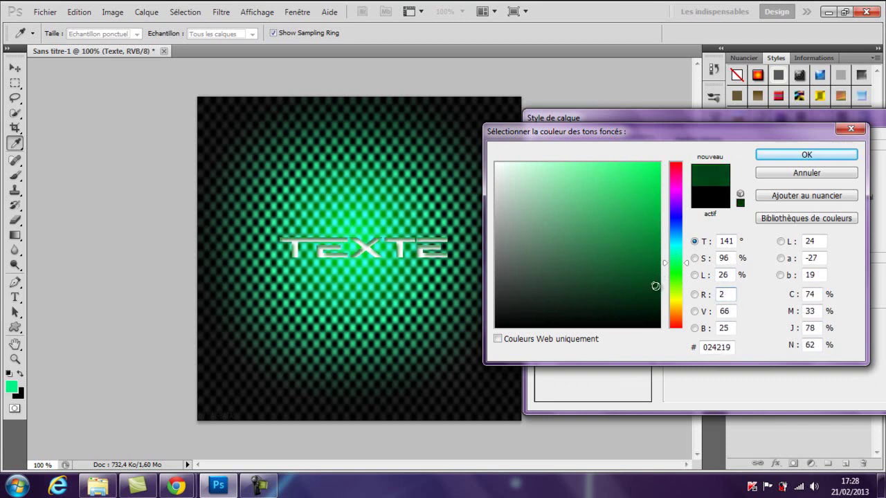
{"action": "left_click", "coordinate": [787, 154]}
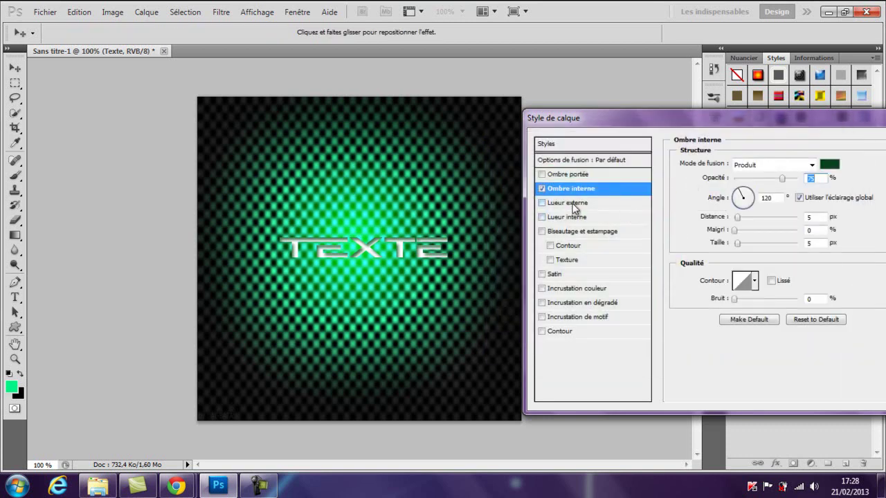
Try and drop outer glow and inner glow, turn on satin, and add a colour overlay
{"action": "left_click", "coordinate": [569, 203]}
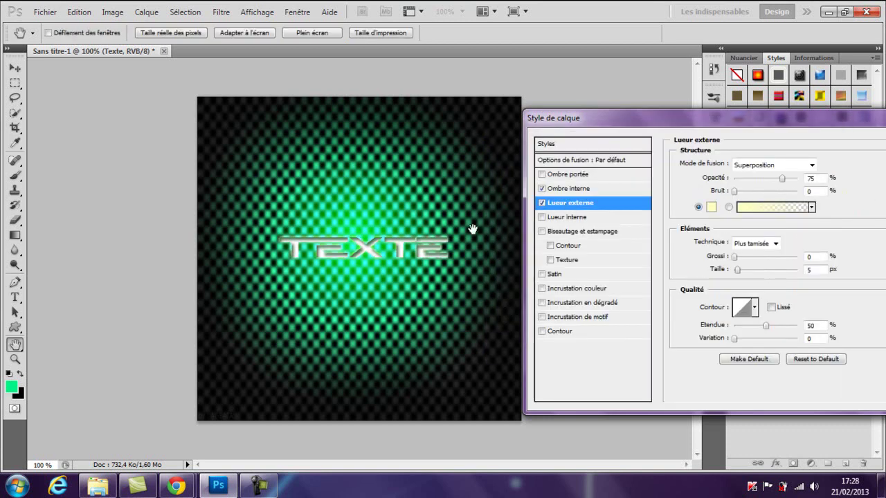
{"action": "left_click", "coordinate": [711, 207]}
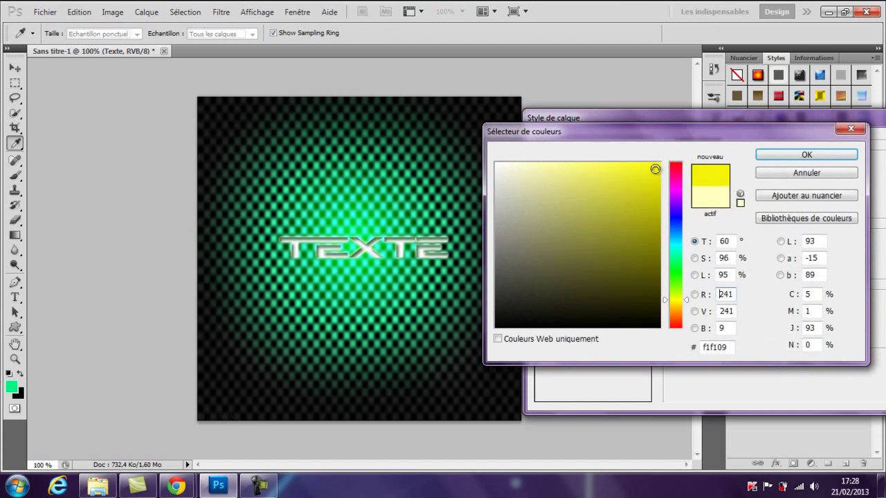
{"action": "left_click_drag", "start_coordinate": [677, 214], "coordinate": [675, 284]}
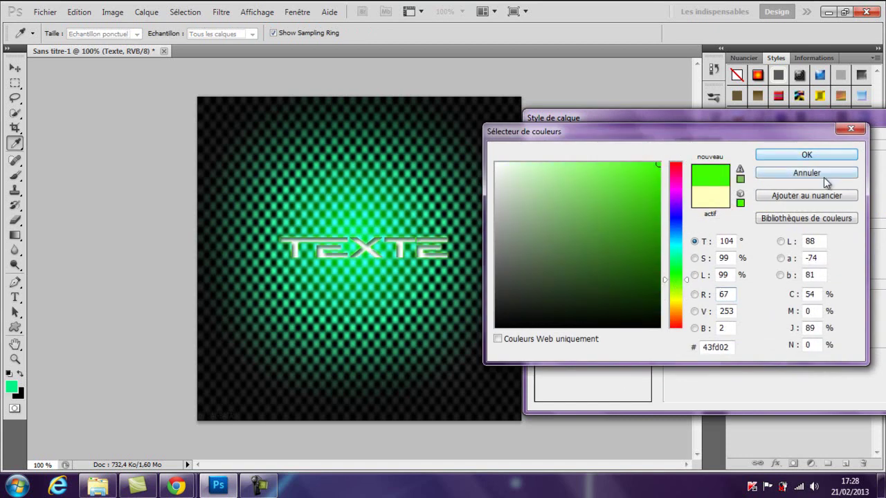
{"action": "left_click", "coordinate": [827, 174]}
{"action": "left_click", "coordinate": [542, 203]}
{"action": "left_click", "coordinate": [542, 217]}
{"action": "left_click", "coordinate": [542, 218]}
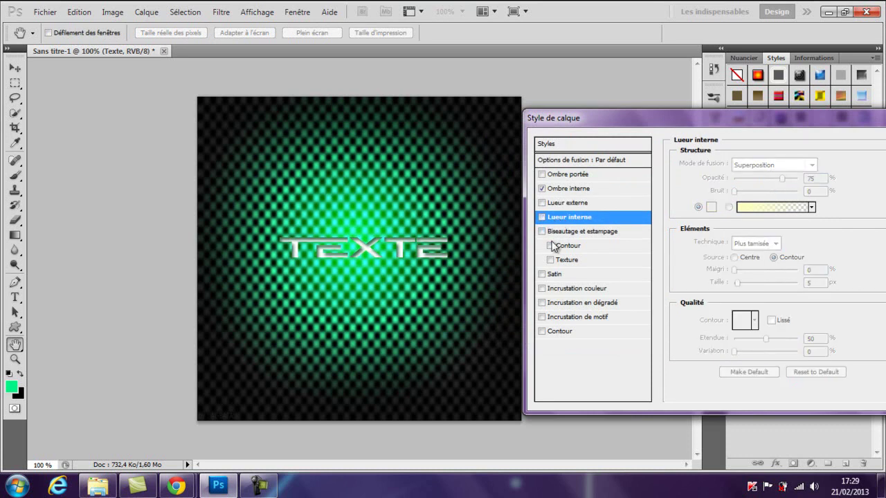
{"action": "left_click", "coordinate": [566, 274]}
{"action": "left_click", "coordinate": [542, 274]}
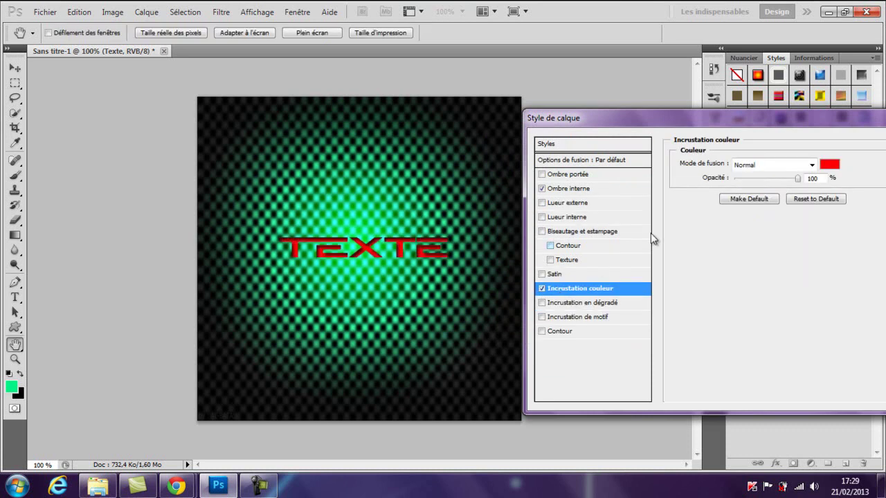
Set the colour overlay to a darker green
{"action": "left_click", "coordinate": [828, 165]}
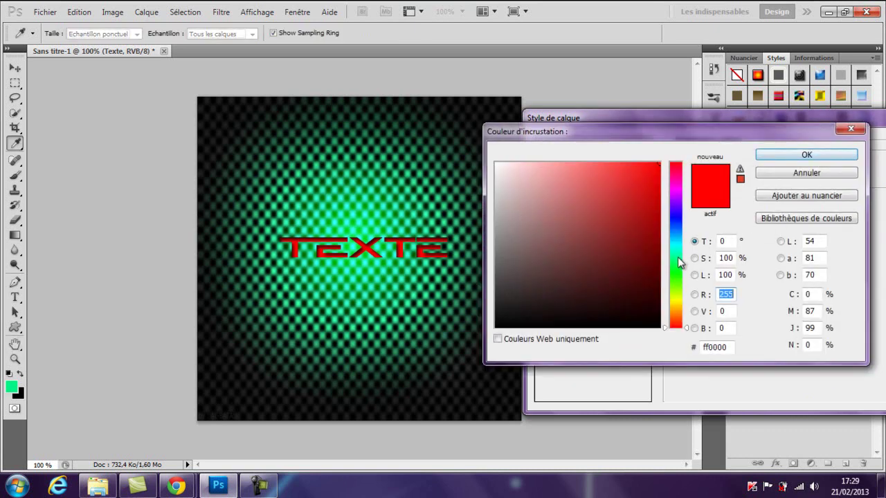
{"action": "left_click", "coordinate": [675, 261]}
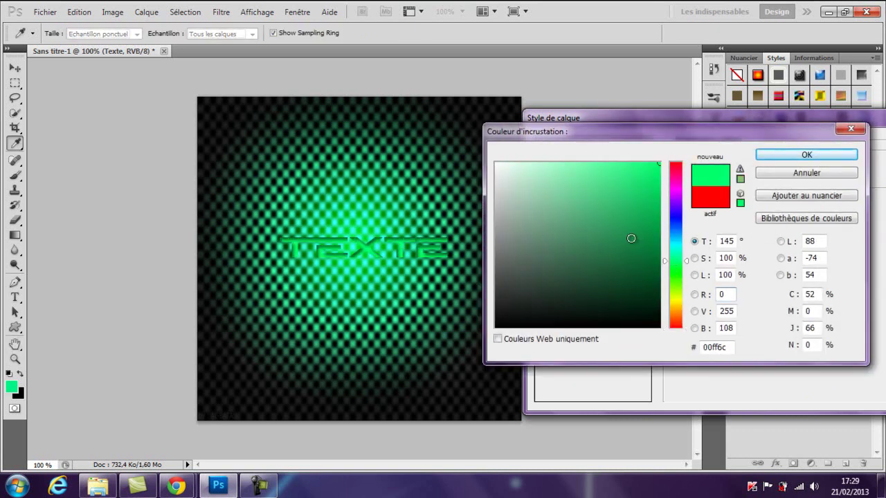
{"action": "left_click_drag", "start_coordinate": [642, 229], "coordinate": [649, 217]}
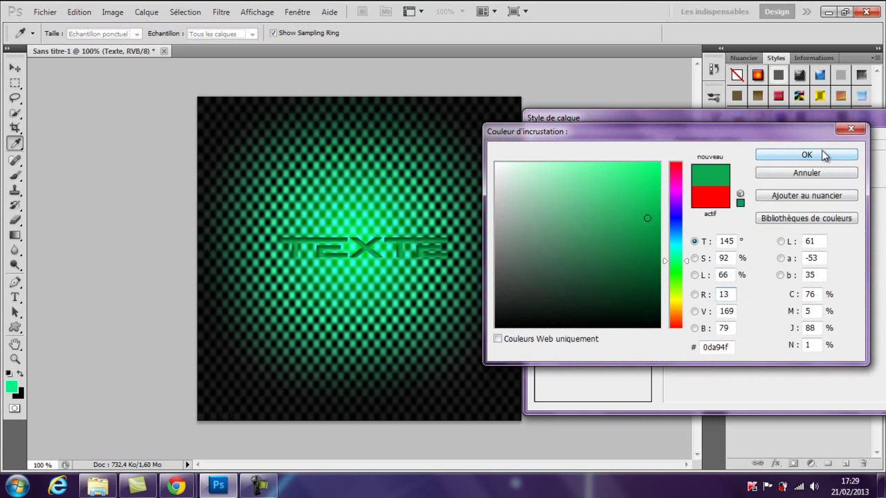
{"action": "left_click", "coordinate": [807, 155]}
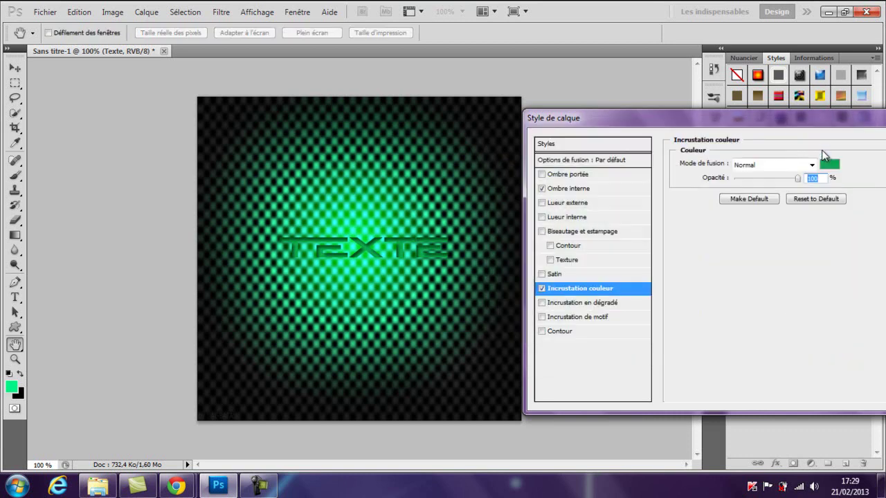
Try gradient overlay presets Chrome, rainbow and Spectre, then close without keeping them
{"action": "left_click", "coordinate": [608, 317]}
{"action": "left_click", "coordinate": [541, 318]}
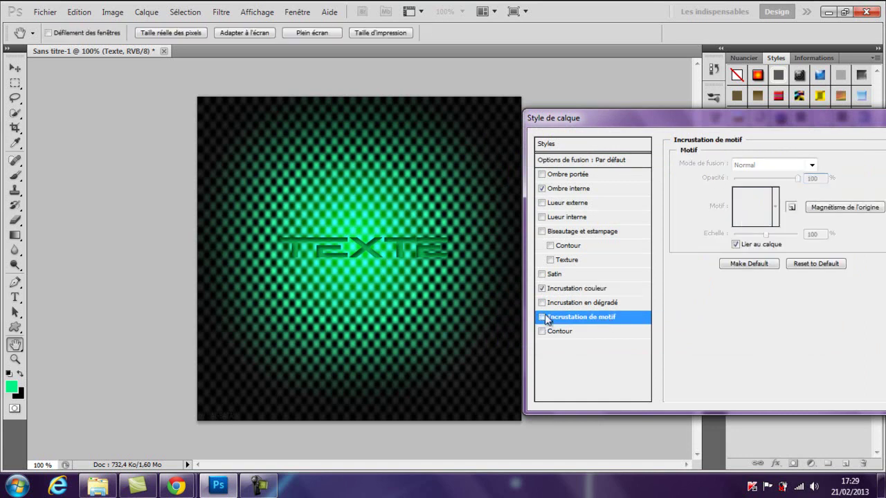
{"action": "left_click", "coordinate": [559, 302]}
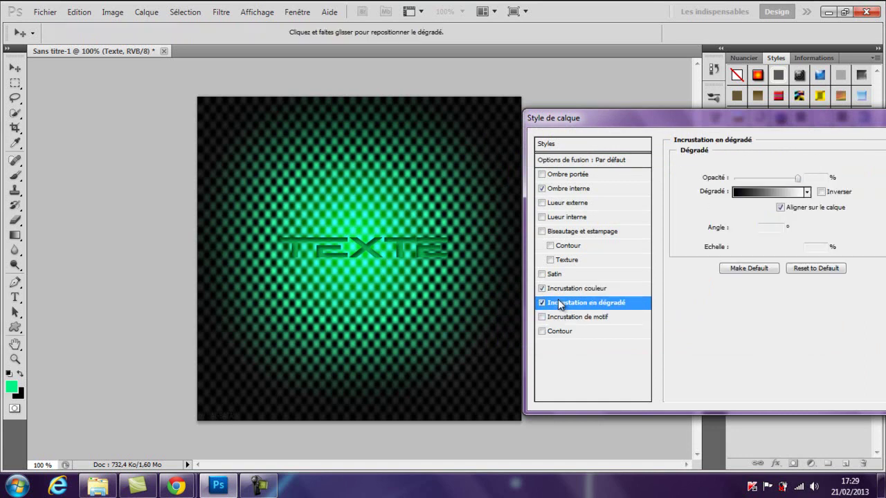
{"action": "left_click", "coordinate": [748, 194]}
{"action": "left_click", "coordinate": [637, 147]}
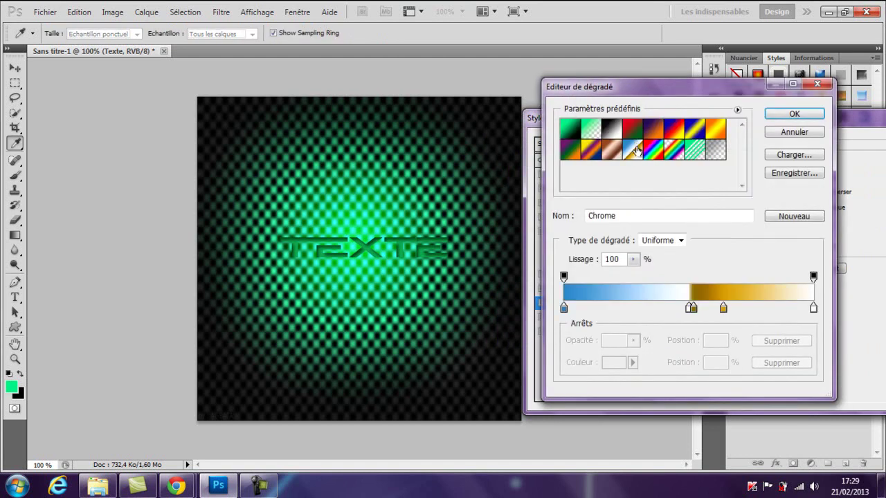
{"action": "left_click", "coordinate": [677, 156]}
{"action": "left_click", "coordinate": [654, 150]}
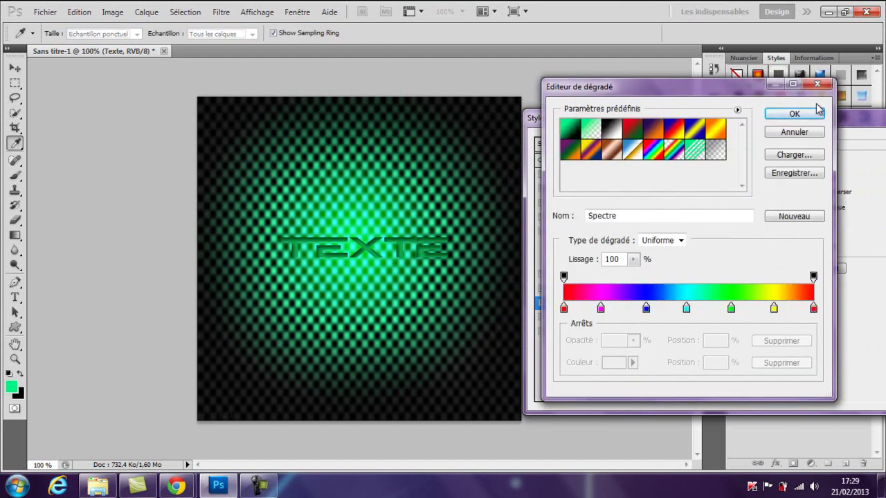
{"action": "left_click", "coordinate": [820, 85]}
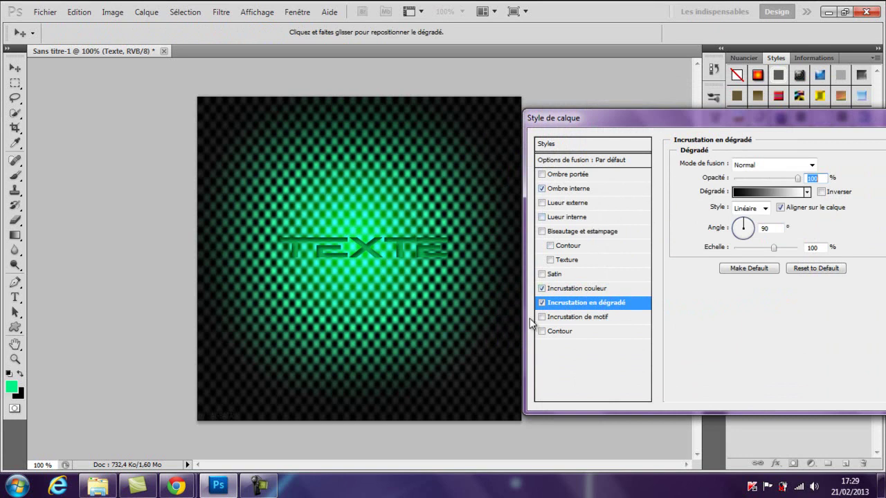
{"action": "mouse_move", "coordinate": [609, 118]}
{"action": "left_mouse_down"}
{"action": "mouse_move", "coordinate": [171, 298]}
{"action": "mouse_move", "coordinate": [342, 133]}
{"action": "left_mouse_up"}
{"action": "mouse_move", "coordinate": [346, 178]}
{"action": "left_mouse_down"}
{"action": "mouse_move", "coordinate": [639, 100]}
{"action": "mouse_move", "coordinate": [431, 144]}
{"action": "mouse_move", "coordinate": [397, 131]}
{"action": "mouse_move", "coordinate": [462, 132]}
{"action": "left_mouse_up"}
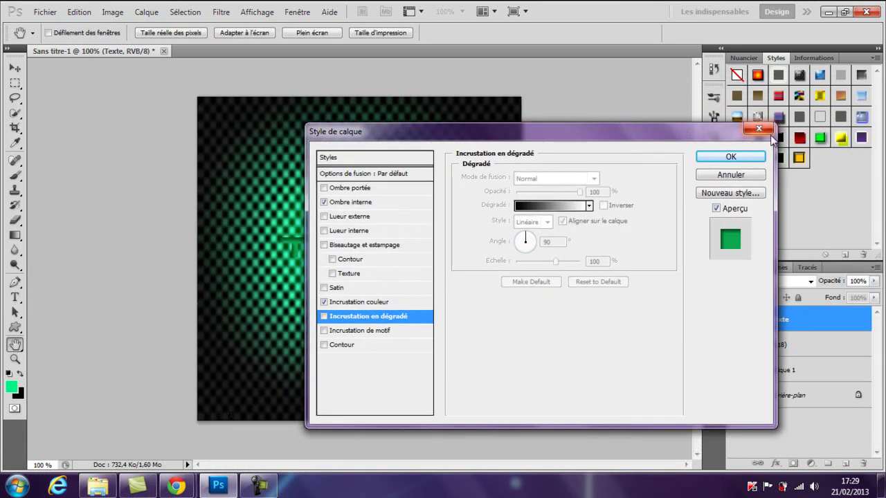
Cancel the style changes, move Texte below 1 (18), and delete layer 1 (18)
{"action": "left_click", "coordinate": [727, 176]}
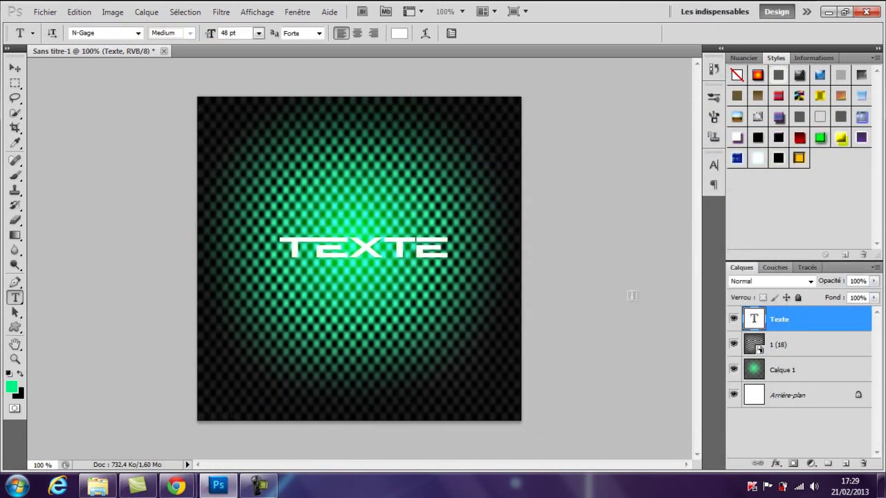
{"action": "mouse_move", "coordinate": [818, 322]}
{"action": "left_mouse_down"}
{"action": "mouse_move", "coordinate": [810, 379]}
{"action": "mouse_move", "coordinate": [809, 329]}
{"action": "left_mouse_up"}
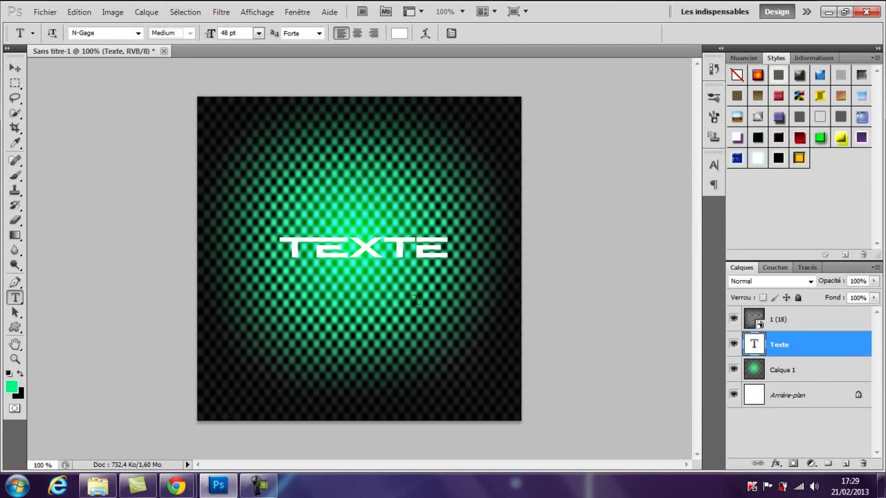
{"action": "right_click", "coordinate": [816, 316]}
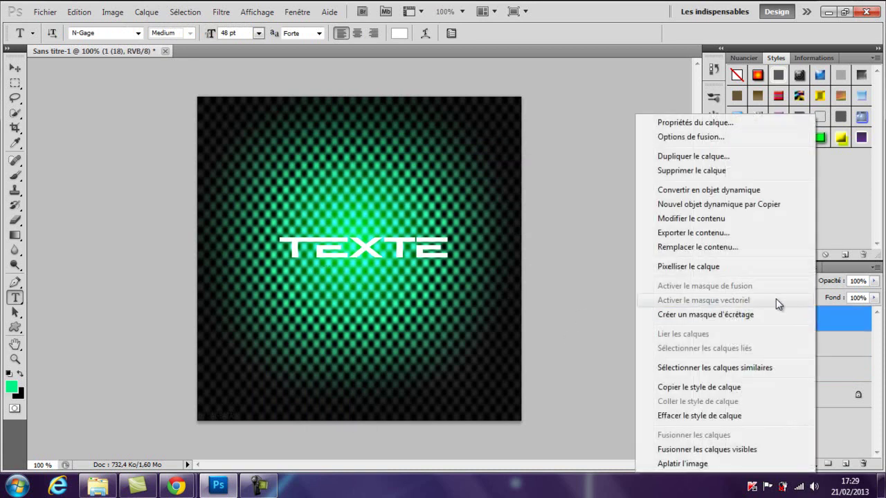
{"action": "left_click", "coordinate": [668, 173]}
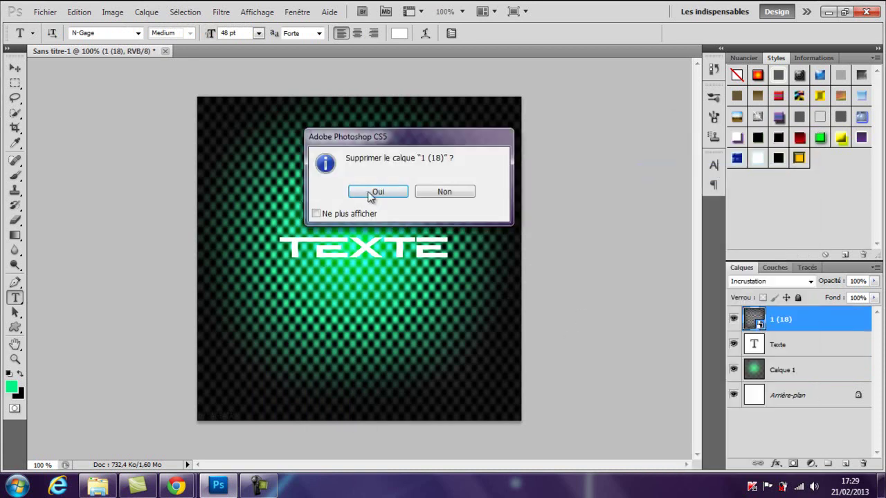
{"action": "left_click", "coordinate": [376, 192]}
{"action": "left_click", "coordinate": [45, 11]}
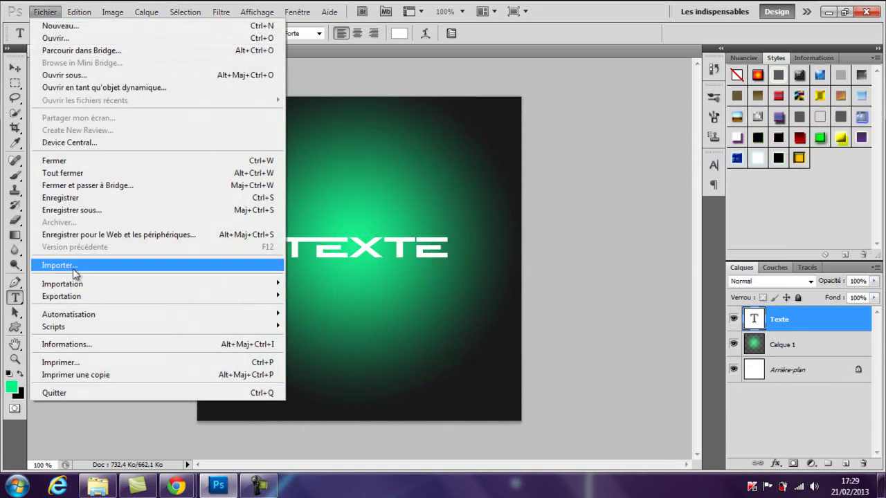
Import and place the 'castles made of sand' texture
{"action": "left_click", "coordinate": [73, 267]}
{"action": "mouse_move", "coordinate": [615, 130]}
{"action": "left_mouse_down"}
{"action": "mouse_move", "coordinate": [597, 304]}
{"action": "mouse_move", "coordinate": [571, 369]}
{"action": "left_mouse_up"}
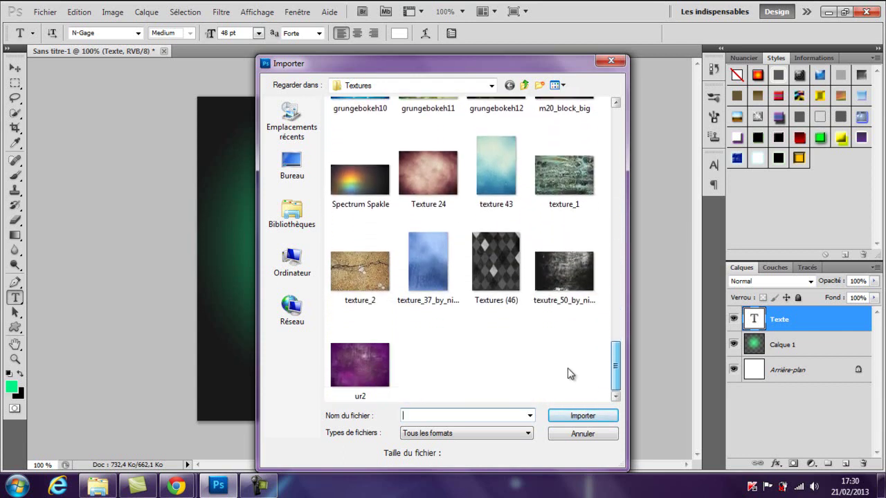
{"action": "scroll", "coordinate": [571, 353], "scroll_direction": "up", "scroll_amount": 1}
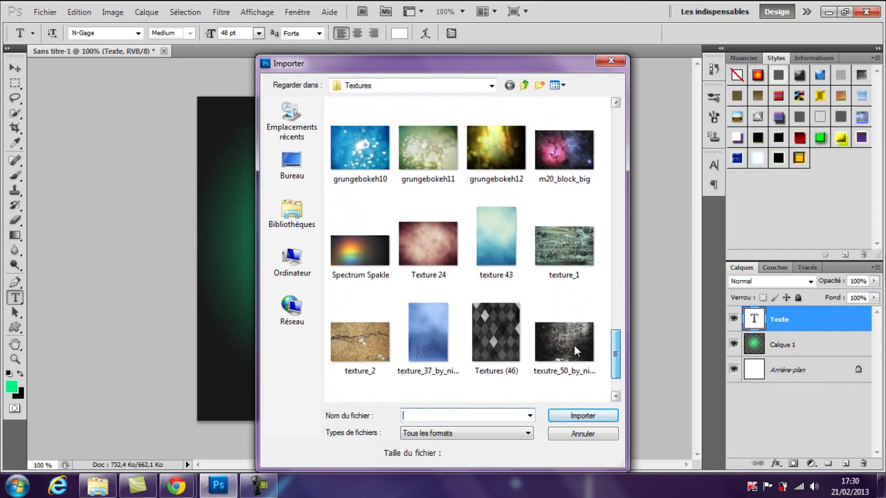
{"action": "scroll", "coordinate": [574, 345], "scroll_direction": "up", "scroll_amount": 1}
{"action": "scroll", "coordinate": [578, 343], "scroll_direction": "up", "scroll_amount": 1}
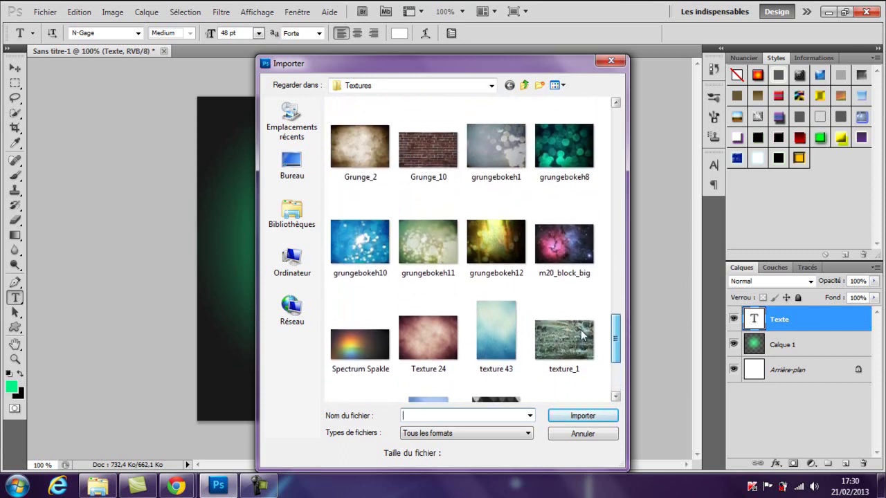
{"action": "scroll", "coordinate": [581, 332], "scroll_direction": "up", "scroll_amount": 1}
{"action": "scroll", "coordinate": [587, 322], "scroll_direction": "up", "scroll_amount": 1}
{"action": "scroll", "coordinate": [589, 316], "scroll_direction": "up", "scroll_amount": 1}
{"action": "scroll", "coordinate": [613, 318], "scroll_direction": "down", "scroll_amount": 1}
{"action": "scroll", "coordinate": [613, 320], "scroll_direction": "down", "scroll_amount": 1}
{"action": "left_click_drag", "start_coordinate": [613, 322], "coordinate": [611, 365]}
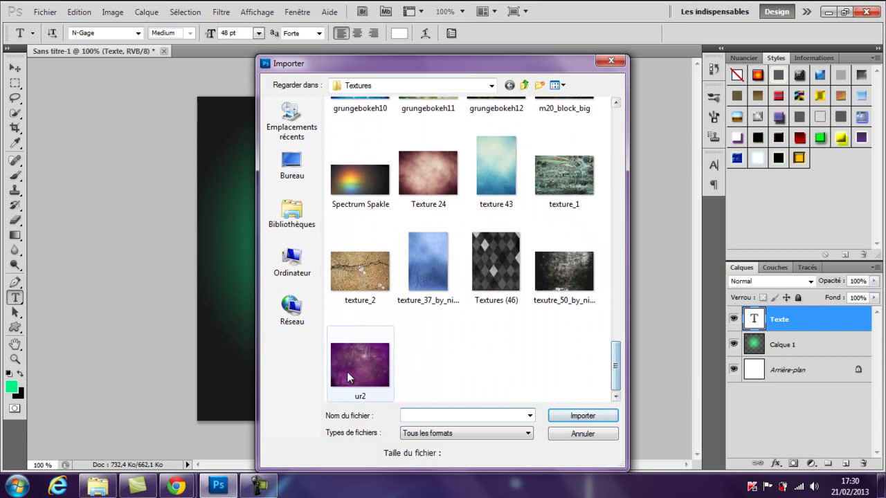
{"action": "left_click_drag", "start_coordinate": [618, 364], "coordinate": [617, 299]}
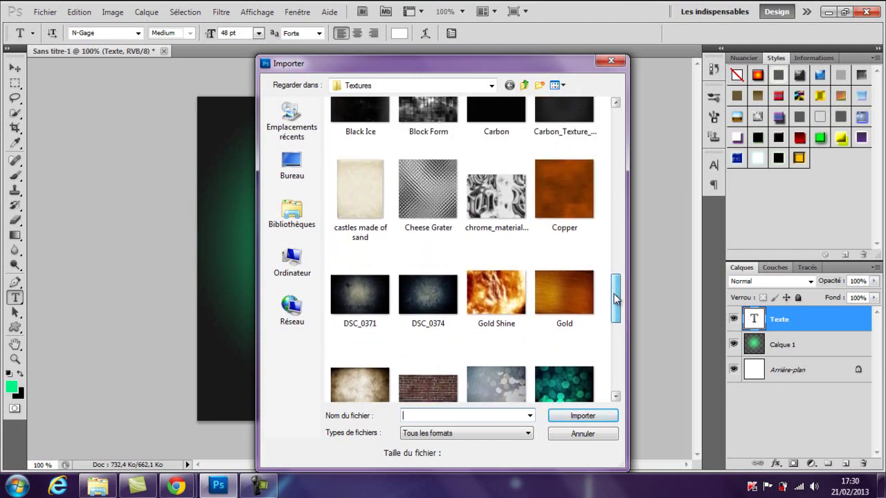
{"action": "left_click_drag", "start_coordinate": [617, 299], "coordinate": [617, 284]}
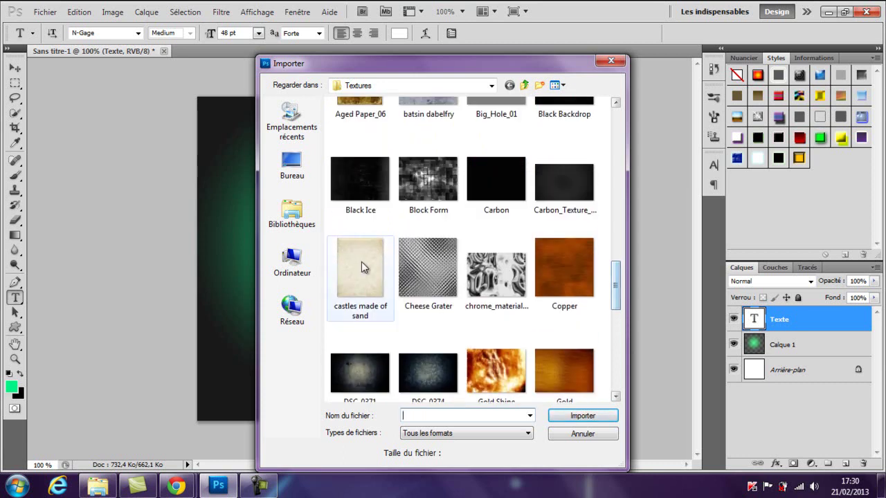
{"action": "double_click", "coordinate": [362, 266]}
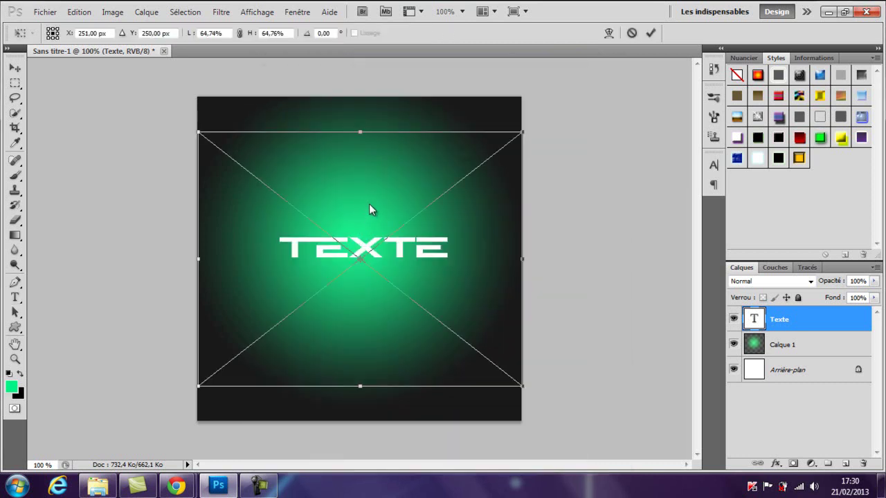
Stretch the sand texture over the canvas in Incrustation mode, commit, and reopen Texte's style
{"action": "left_click_drag", "start_coordinate": [362, 132], "coordinate": [360, 97]}
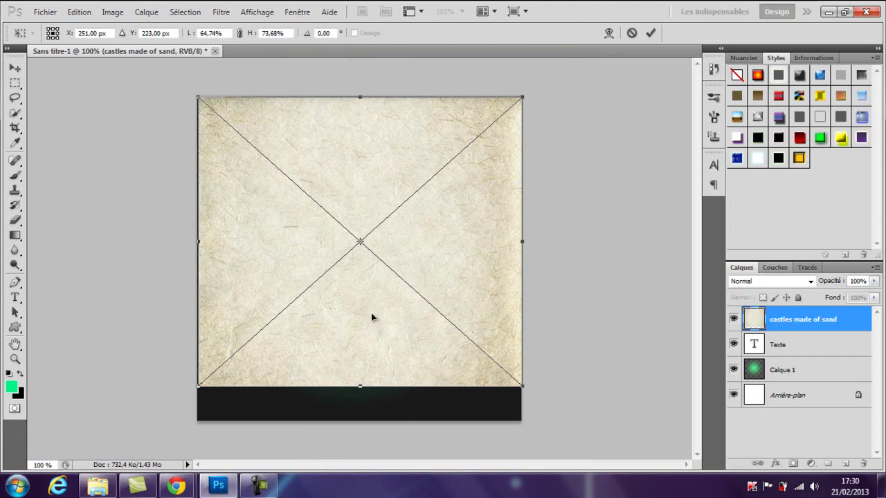
{"action": "left_click_drag", "start_coordinate": [361, 385], "coordinate": [360, 435]}
{"action": "left_click", "coordinate": [809, 281]}
{"action": "left_click", "coordinate": [769, 164]}
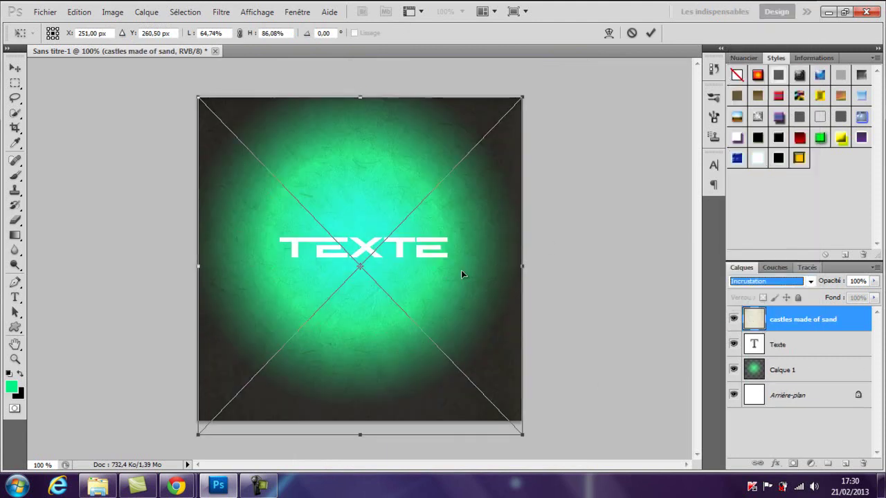
{"action": "key", "text": "t"}
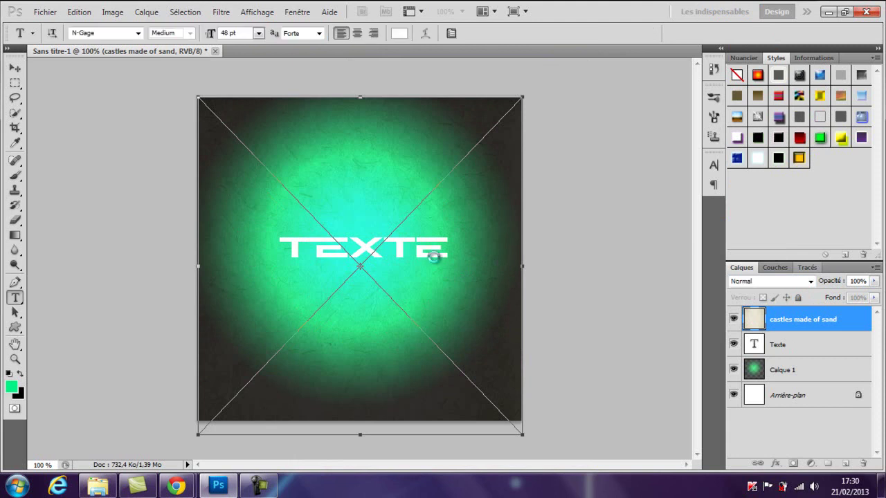
{"action": "key", "text": "Return"}
{"action": "double_click", "coordinate": [823, 344]}
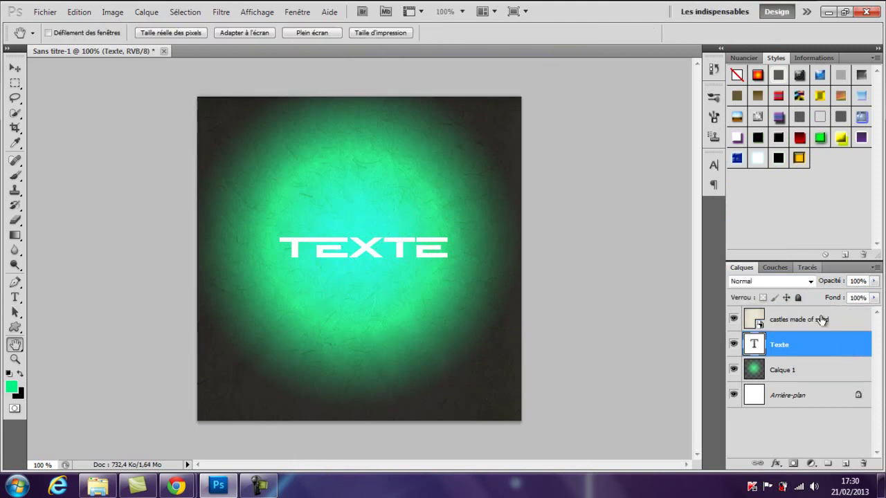
Add a black inner shadow to TEXTE, briefly trying then removing an outer glow
{"action": "mouse_move", "coordinate": [406, 133]}
{"action": "left_mouse_down"}
{"action": "mouse_move", "coordinate": [629, 125]}
{"action": "mouse_move", "coordinate": [618, 127]}
{"action": "left_mouse_up"}
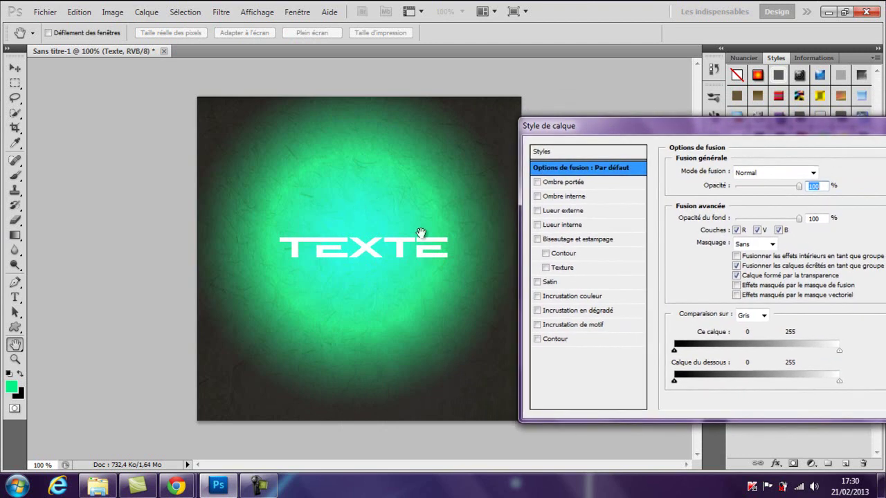
{"action": "left_click_drag", "start_coordinate": [757, 118], "coordinate": [754, 99]}
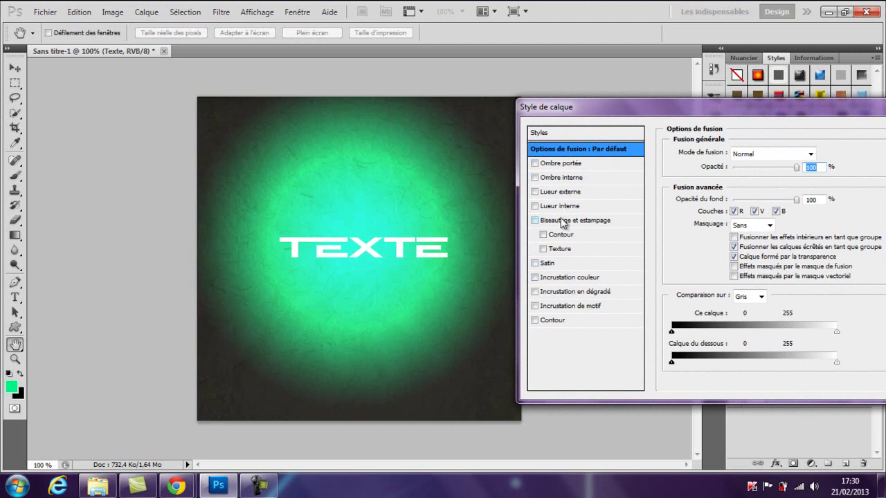
{"action": "left_click", "coordinate": [572, 179]}
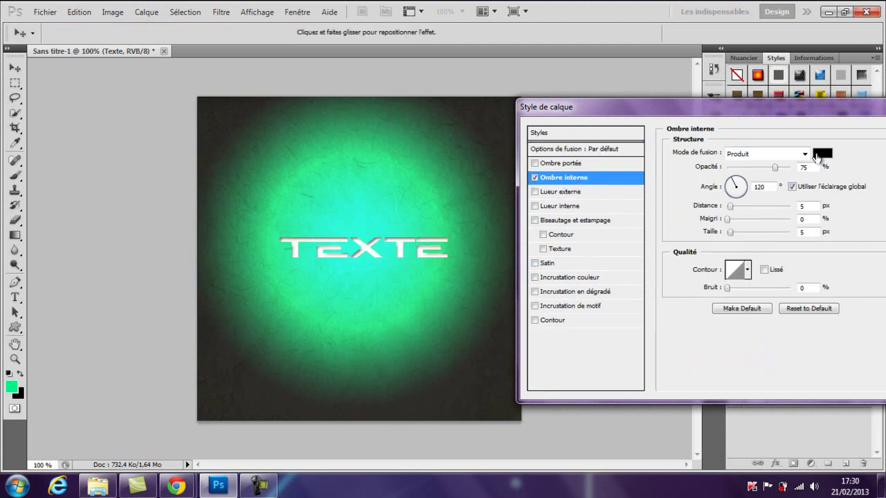
{"action": "left_click", "coordinate": [821, 157]}
{"action": "left_click_drag", "start_coordinate": [667, 245], "coordinate": [669, 273]}
{"action": "left_click", "coordinate": [610, 195]}
{"action": "left_click_drag", "start_coordinate": [610, 195], "coordinate": [495, 163]}
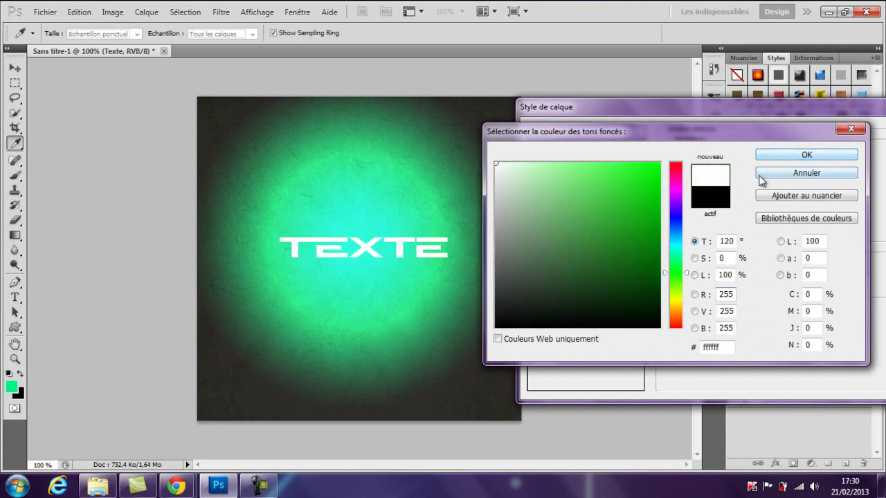
{"action": "left_click_drag", "start_coordinate": [587, 277], "coordinate": [520, 332]}
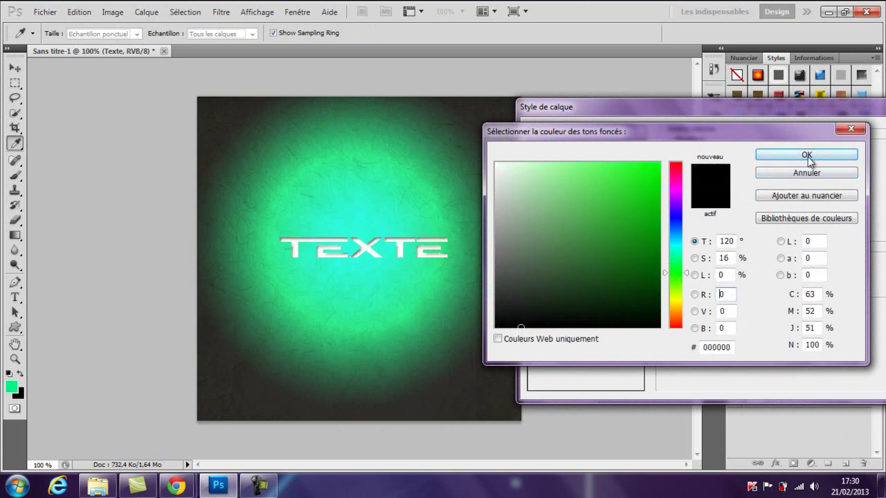
{"action": "left_click", "coordinate": [803, 156]}
{"action": "left_click", "coordinate": [562, 193]}
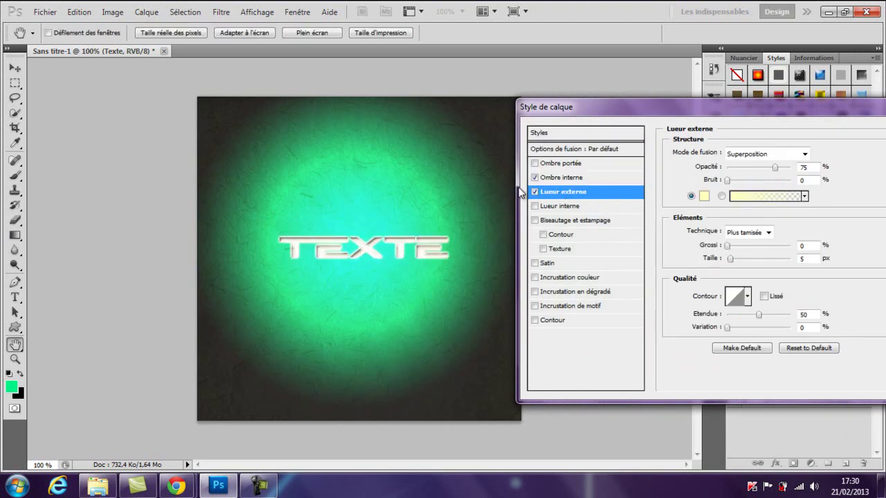
{"action": "left_click", "coordinate": [535, 193]}
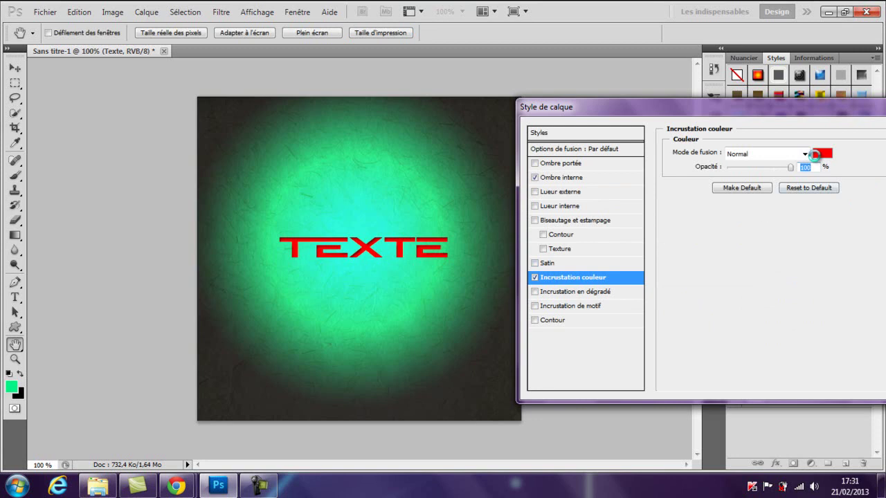
Set the colour overlay to dark green 125610 and confirm the layer style
{"action": "left_click", "coordinate": [822, 153]}
{"action": "left_click", "coordinate": [674, 274]}
{"action": "left_click", "coordinate": [649, 218]}
{"action": "left_click_drag", "start_coordinate": [650, 218], "coordinate": [629, 273]}
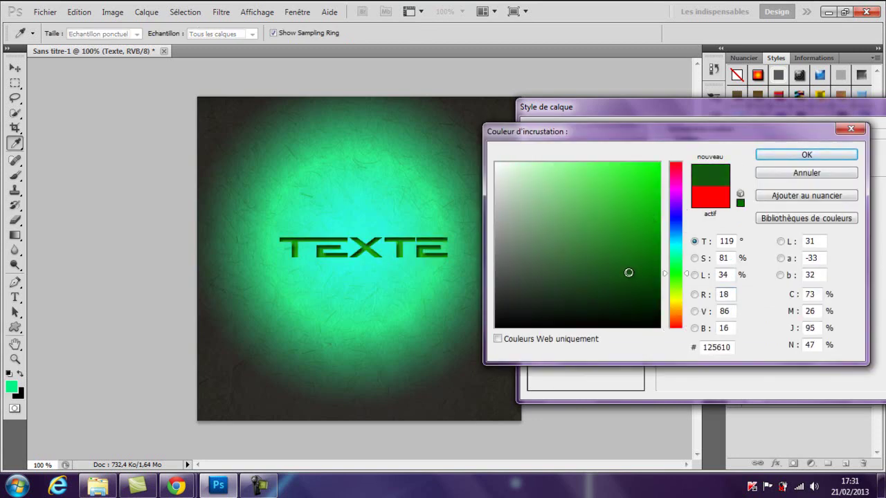
{"action": "left_click", "coordinate": [778, 157]}
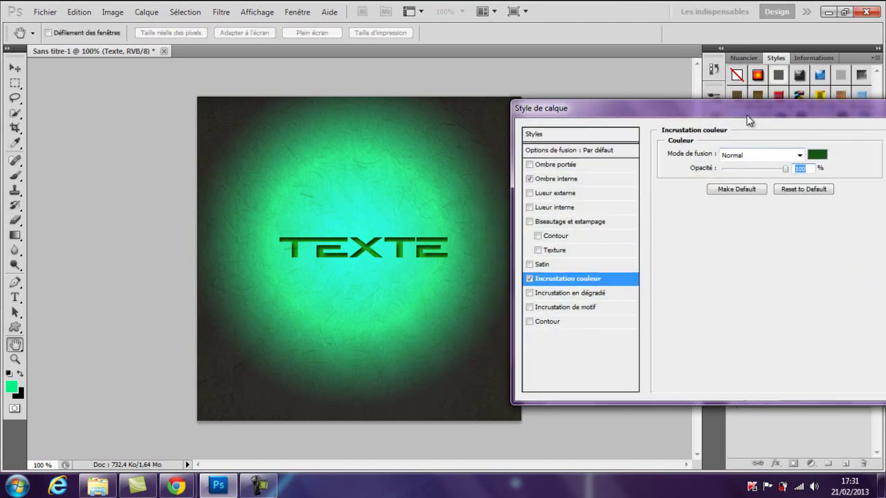
{"action": "left_click", "coordinate": [805, 173]}
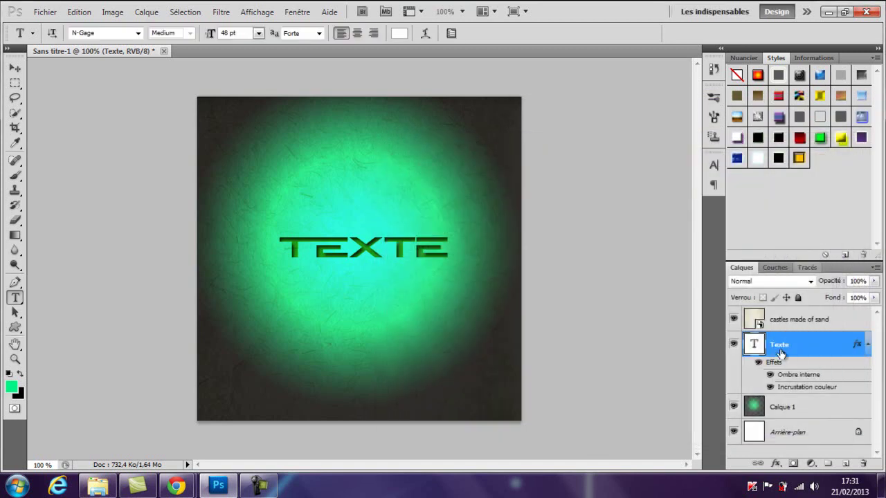
Delete the green glow layer Calque 1 and add a new empty layer
{"action": "left_click", "coordinate": [820, 411]}
{"action": "right_click", "coordinate": [823, 405]}
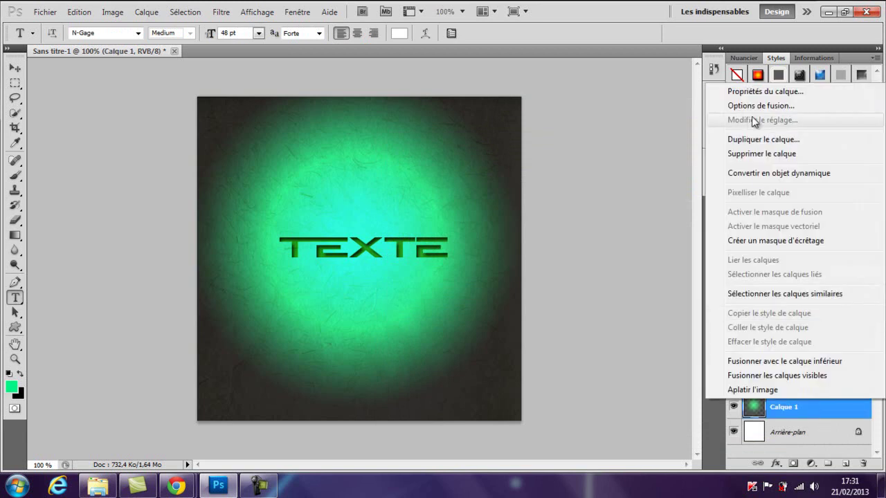
{"action": "left_click", "coordinate": [742, 154]}
{"action": "left_click", "coordinate": [368, 196]}
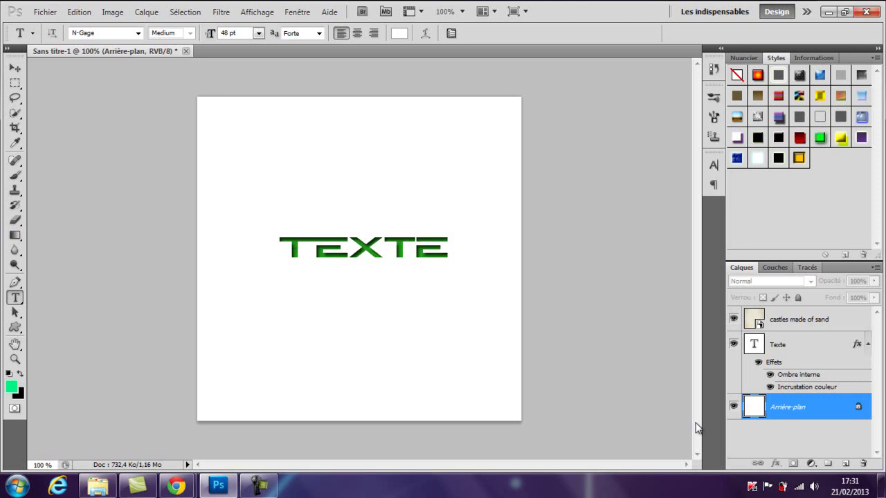
{"action": "left_click", "coordinate": [845, 463]}
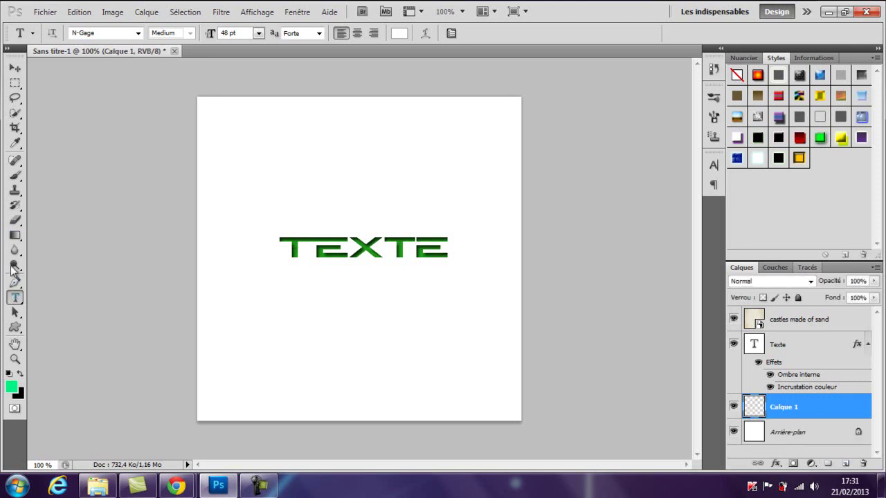
Set the foreground to violet 7800ff and draw a radial gradient outward from the text centre
{"action": "left_click", "coordinate": [14, 235]}
{"action": "left_click", "coordinate": [12, 386]}
{"action": "left_click", "coordinate": [642, 245]}
{"action": "mouse_move", "coordinate": [676, 258]}
{"action": "left_mouse_down"}
{"action": "mouse_move", "coordinate": [678, 315]}
{"action": "mouse_move", "coordinate": [674, 222]}
{"action": "left_mouse_up"}
{"action": "left_click", "coordinate": [656, 183]}
{"action": "left_click_drag", "start_coordinate": [657, 183], "coordinate": [660, 162]}
{"action": "left_click_drag", "start_coordinate": [677, 199], "coordinate": [676, 205]}
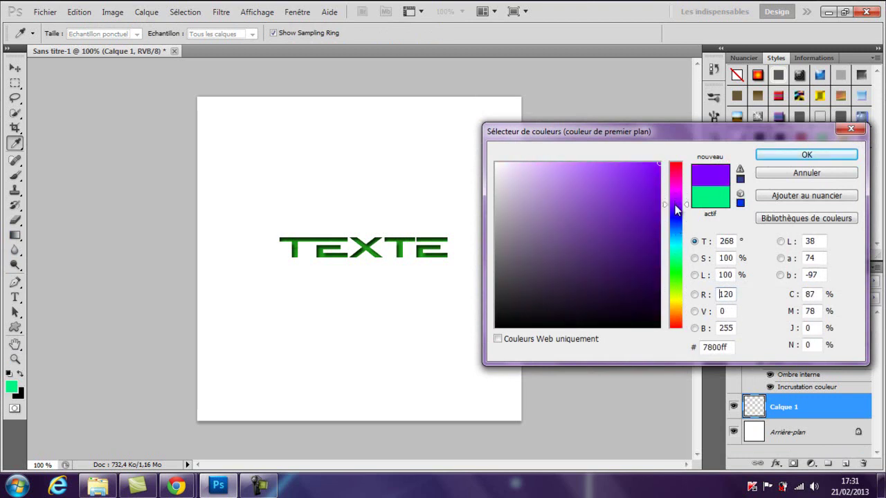
{"action": "left_click", "coordinate": [780, 155]}
{"action": "key", "text": "g"}
{"action": "mouse_move", "coordinate": [350, 247]}
{"action": "left_mouse_down"}
{"action": "mouse_move", "coordinate": [524, 245]}
{"action": "mouse_move", "coordinate": [516, 245]}
{"action": "left_mouse_up"}
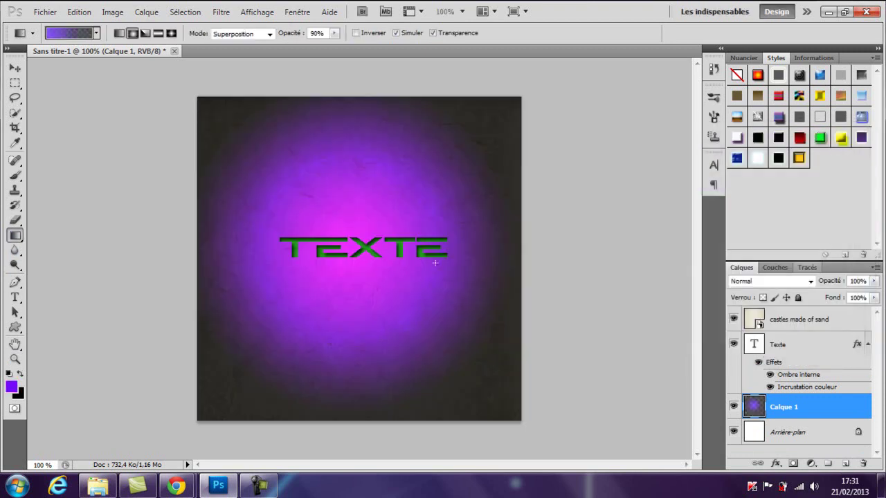
{"action": "double_click", "coordinate": [835, 346]}
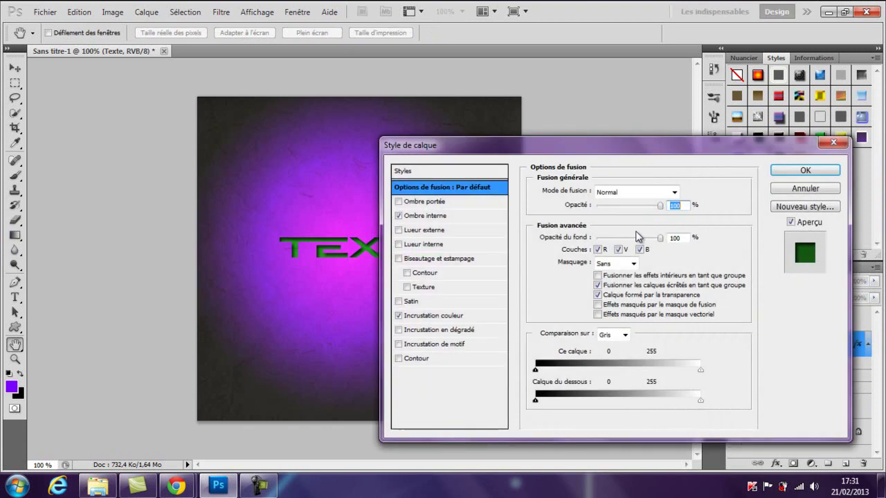
Change TEXTE's colour overlay from green to dark navy 1a1056
{"action": "left_click", "coordinate": [433, 316]}
{"action": "left_click", "coordinate": [692, 186]}
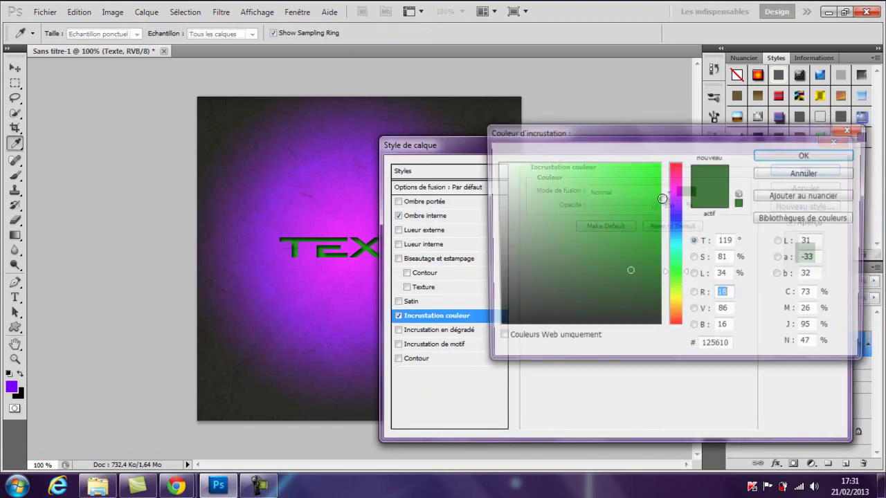
{"action": "left_click_drag", "start_coordinate": [677, 200], "coordinate": [671, 214]}
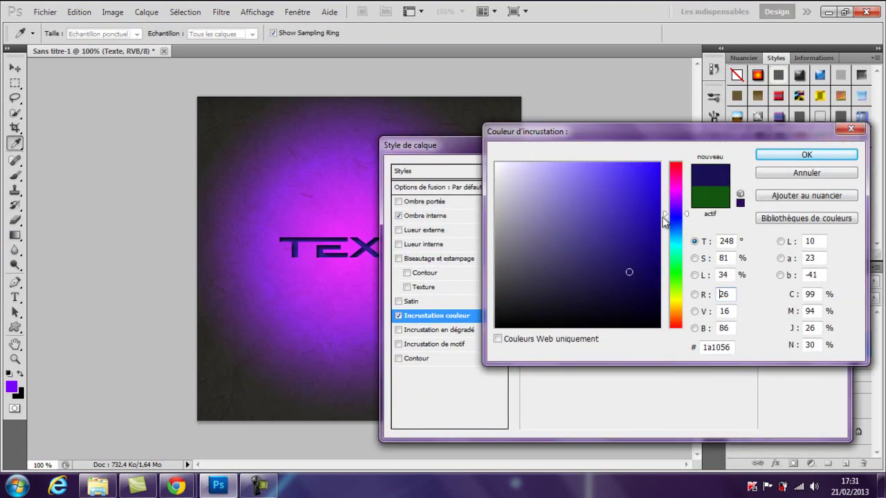
{"action": "left_click", "coordinate": [803, 154]}
{"action": "mouse_move", "coordinate": [606, 142]}
{"action": "left_mouse_down"}
{"action": "mouse_move", "coordinate": [776, 217]}
{"action": "mouse_move", "coordinate": [695, 95]}
{"action": "left_mouse_up"}
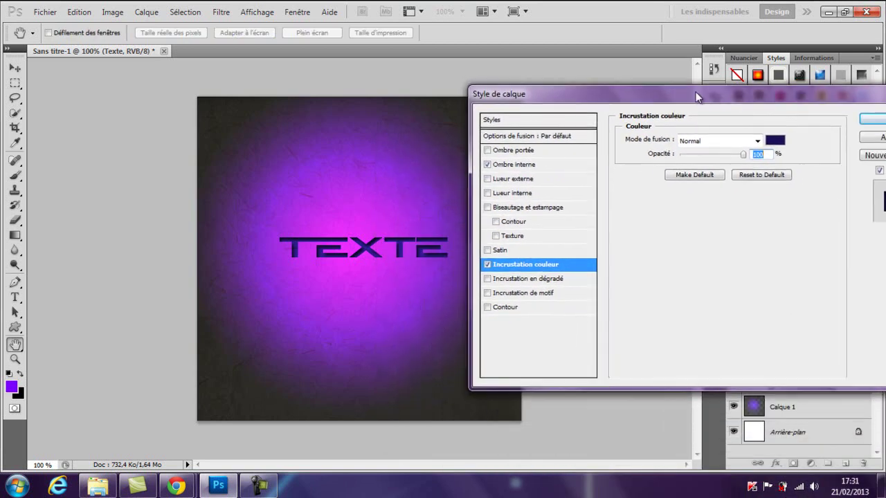
{"action": "left_click", "coordinate": [524, 308]}
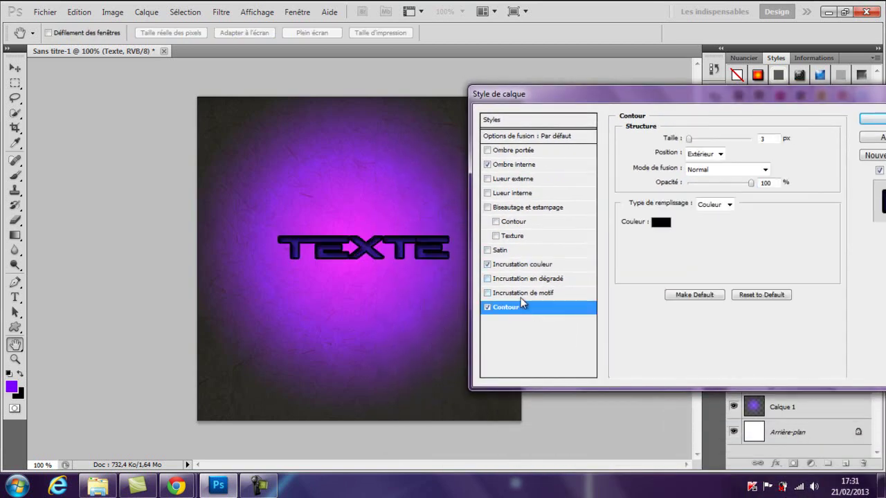
{"action": "left_click", "coordinate": [663, 223]}
{"action": "left_click", "coordinate": [500, 172]}
{"action": "mouse_move", "coordinate": [500, 172]}
{"action": "left_mouse_down"}
{"action": "mouse_move", "coordinate": [494, 168]}
{"action": "mouse_move", "coordinate": [538, 261]}
{"action": "mouse_move", "coordinate": [528, 316]}
{"action": "left_mouse_up"}
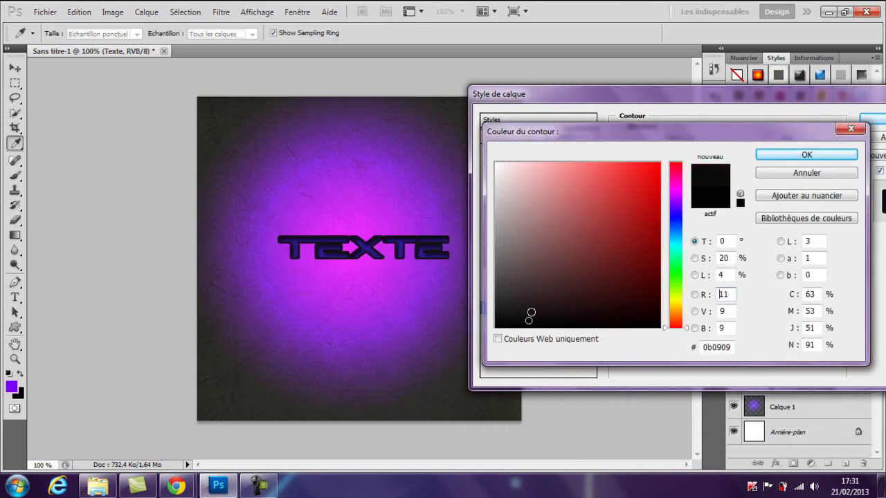
{"action": "left_click", "coordinate": [670, 202]}
{"action": "left_click", "coordinate": [614, 230]}
{"action": "left_click_drag", "start_coordinate": [613, 232], "coordinate": [613, 286]}
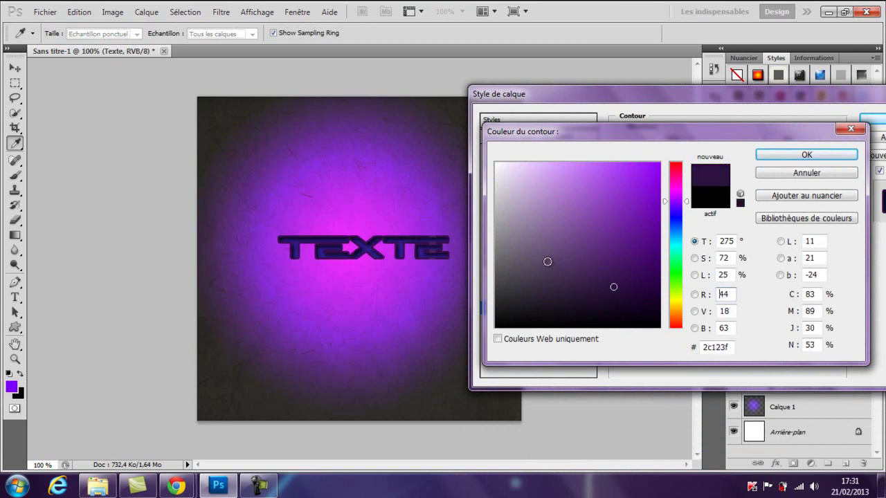
{"action": "left_click_drag", "start_coordinate": [544, 217], "coordinate": [595, 278]}
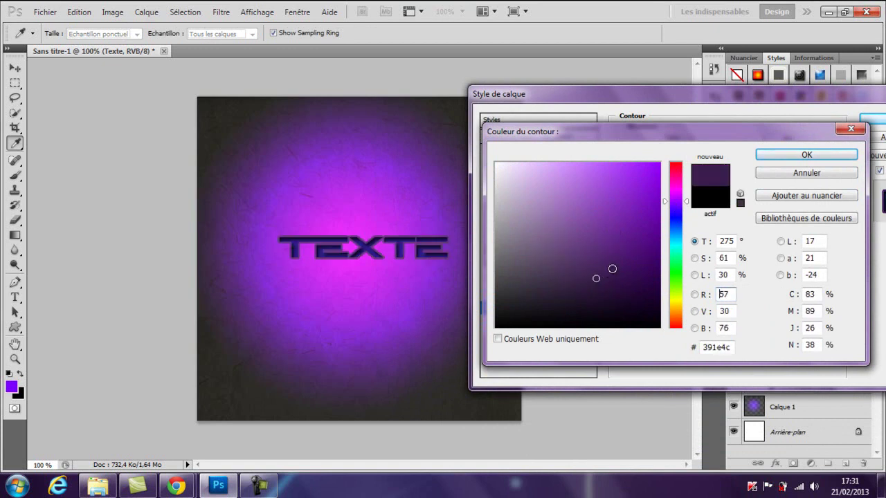
{"action": "left_click", "coordinate": [628, 241]}
{"action": "mouse_move", "coordinate": [616, 222]}
{"action": "left_mouse_down"}
{"action": "mouse_move", "coordinate": [613, 184]}
{"action": "mouse_move", "coordinate": [638, 174]}
{"action": "mouse_move", "coordinate": [641, 199]}
{"action": "mouse_move", "coordinate": [617, 252]}
{"action": "left_mouse_up"}
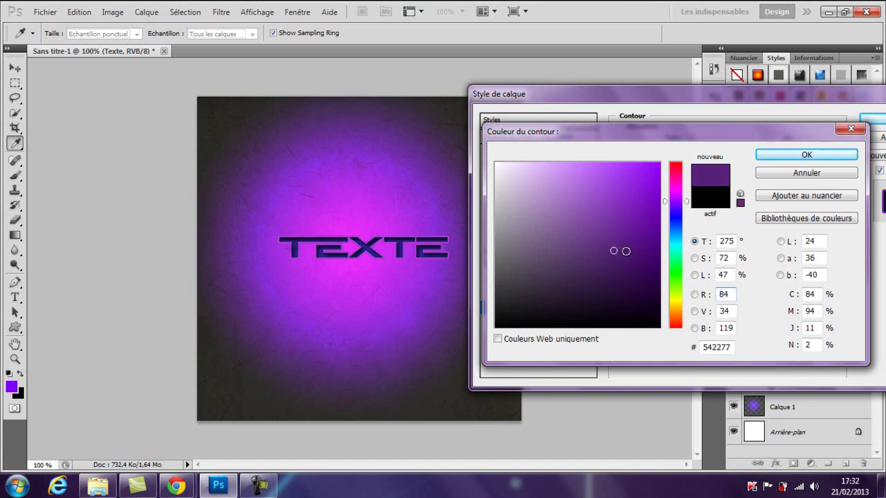
{"action": "mouse_move", "coordinate": [647, 148]}
{"action": "left_mouse_down"}
{"action": "mouse_move", "coordinate": [498, 184]}
{"action": "mouse_move", "coordinate": [240, 174]}
{"action": "mouse_move", "coordinate": [264, 150]}
{"action": "mouse_move", "coordinate": [240, 144]}
{"action": "mouse_move", "coordinate": [250, 132]}
{"action": "mouse_move", "coordinate": [694, 121]}
{"action": "mouse_move", "coordinate": [705, 131]}
{"action": "left_mouse_up"}
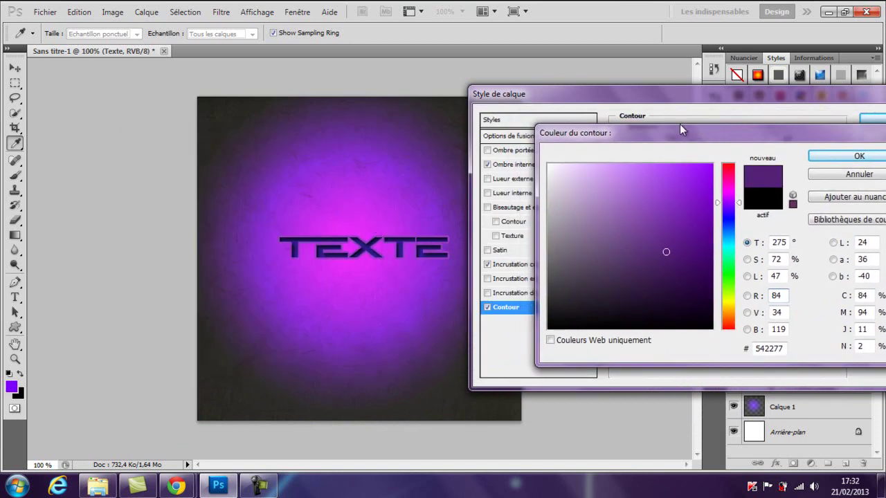
{"action": "mouse_move", "coordinate": [699, 207]}
{"action": "left_mouse_down"}
{"action": "mouse_move", "coordinate": [652, 206]}
{"action": "mouse_move", "coordinate": [654, 217]}
{"action": "mouse_move", "coordinate": [688, 185]}
{"action": "mouse_move", "coordinate": [694, 221]}
{"action": "mouse_move", "coordinate": [662, 328]}
{"action": "left_mouse_up"}
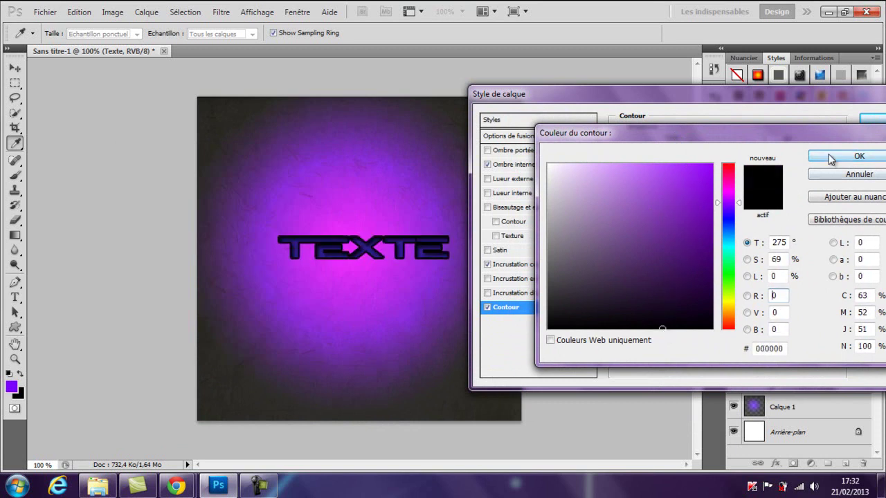
{"action": "left_click", "coordinate": [859, 155]}
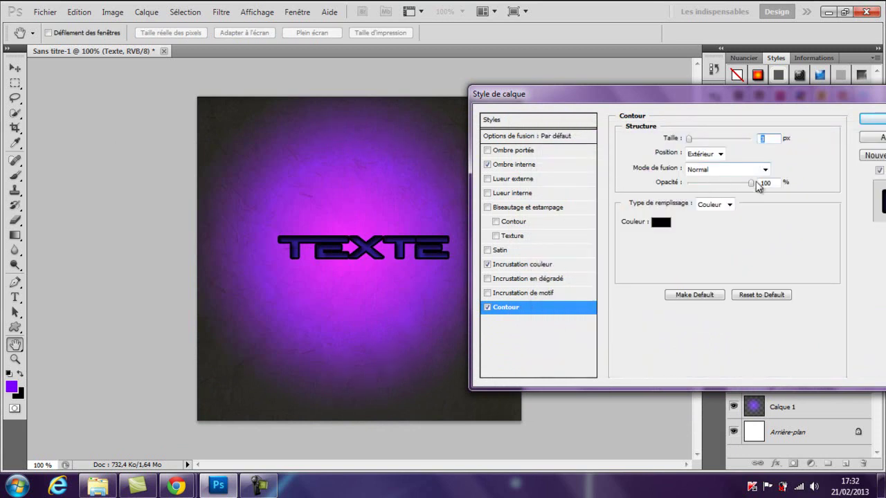
Set the stroke size to 2 px, positioned at the centre of the letter edges
{"action": "mouse_move", "coordinate": [690, 142]}
{"action": "left_mouse_down"}
{"action": "mouse_move", "coordinate": [787, 151]}
{"action": "mouse_move", "coordinate": [691, 145]}
{"action": "left_mouse_up"}
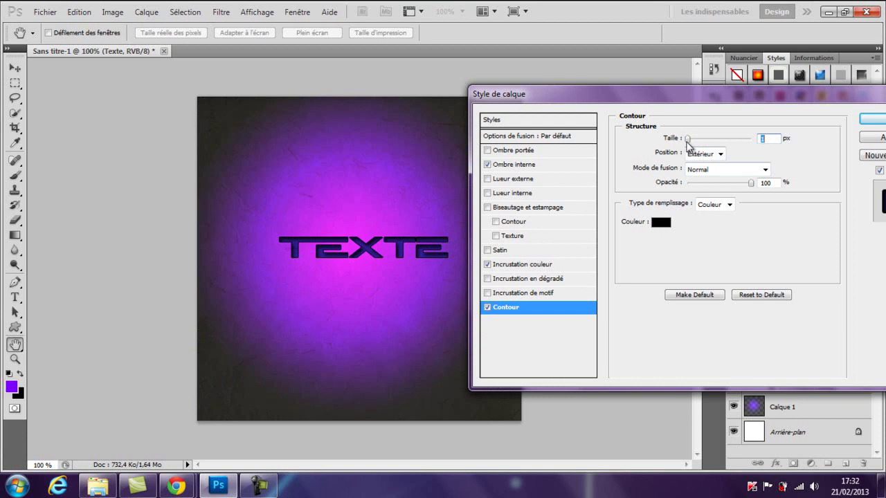
{"action": "left_click_drag", "start_coordinate": [689, 142], "coordinate": [691, 146]}
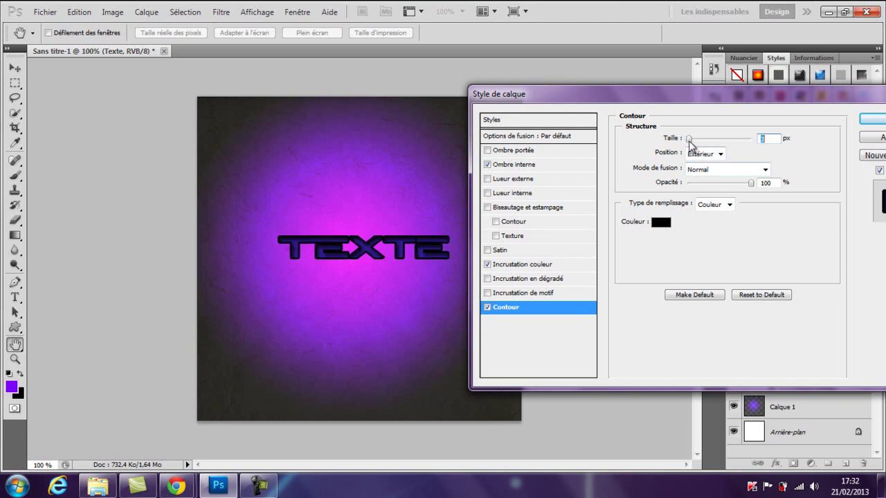
{"action": "left_click_drag", "start_coordinate": [691, 144], "coordinate": [689, 144]}
{"action": "left_click", "coordinate": [720, 154]}
{"action": "left_click", "coordinate": [713, 188]}
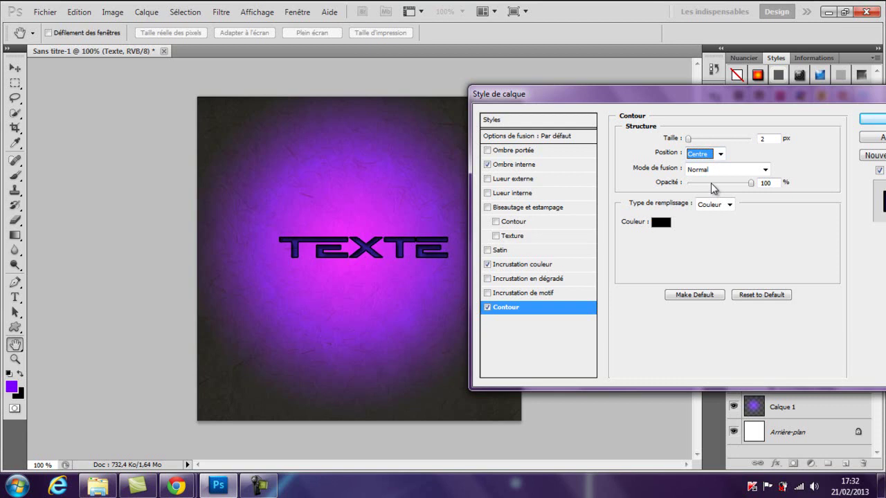
{"action": "left_click", "coordinate": [720, 153]}
{"action": "left_click", "coordinate": [713, 178]}
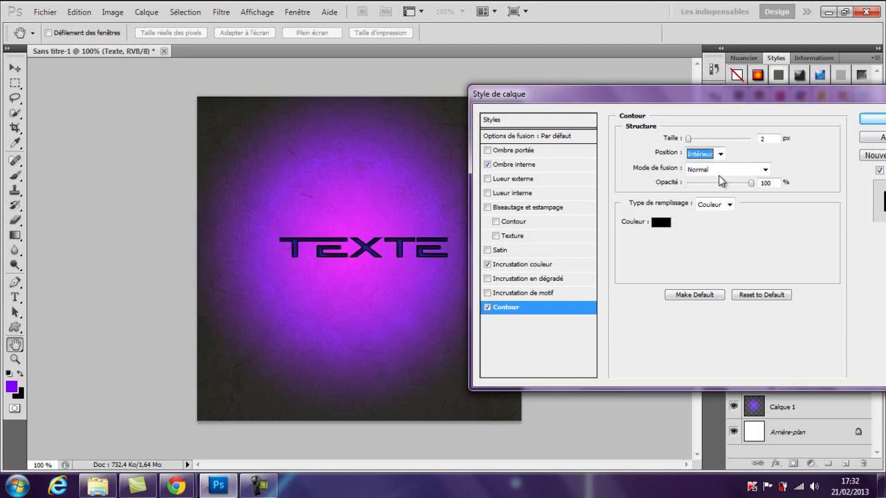
{"action": "left_click", "coordinate": [719, 153]}
{"action": "left_click", "coordinate": [720, 188]}
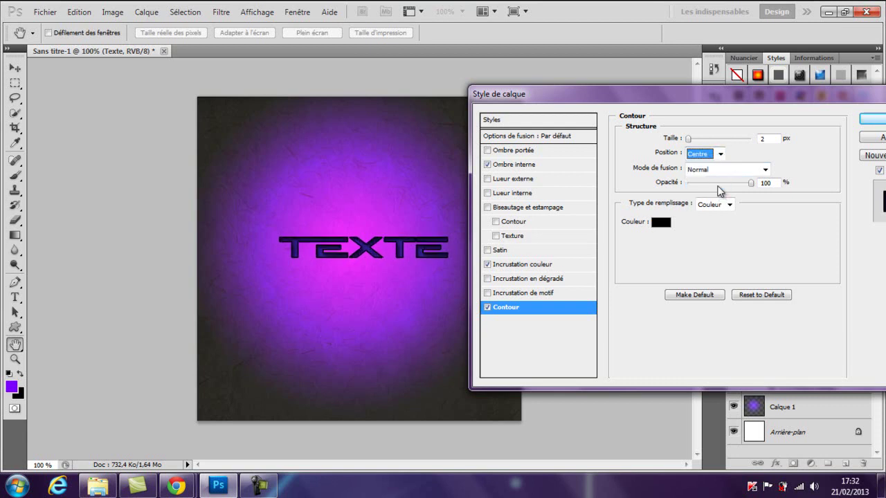
Set the stroke blend mode to Subtract after trying Saturation and Couleur
{"action": "left_click", "coordinate": [764, 171]}
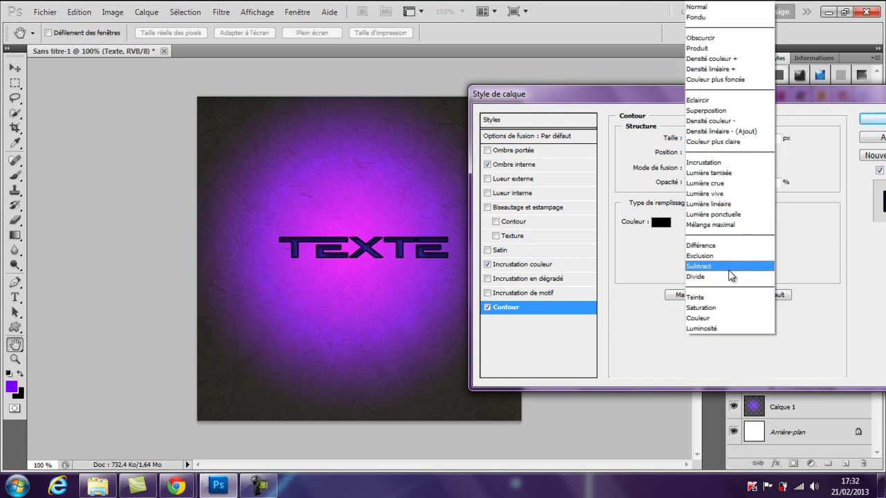
{"action": "left_click", "coordinate": [709, 308]}
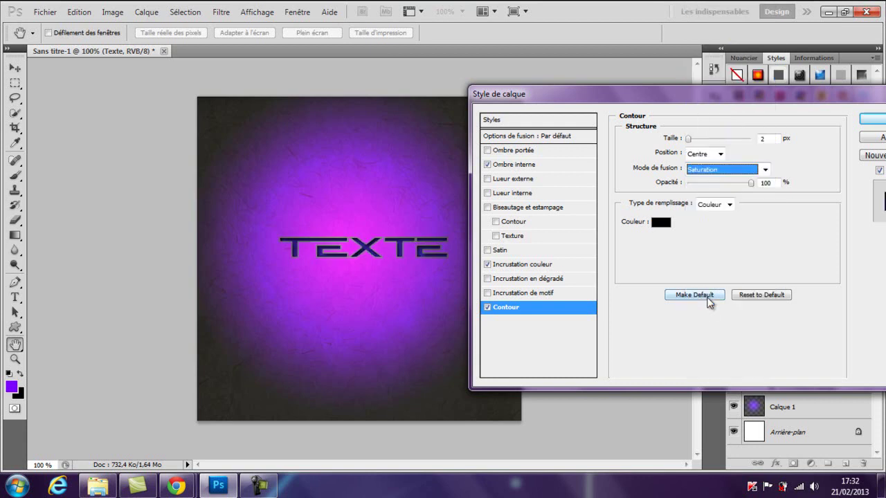
{"action": "left_click", "coordinate": [764, 169]}
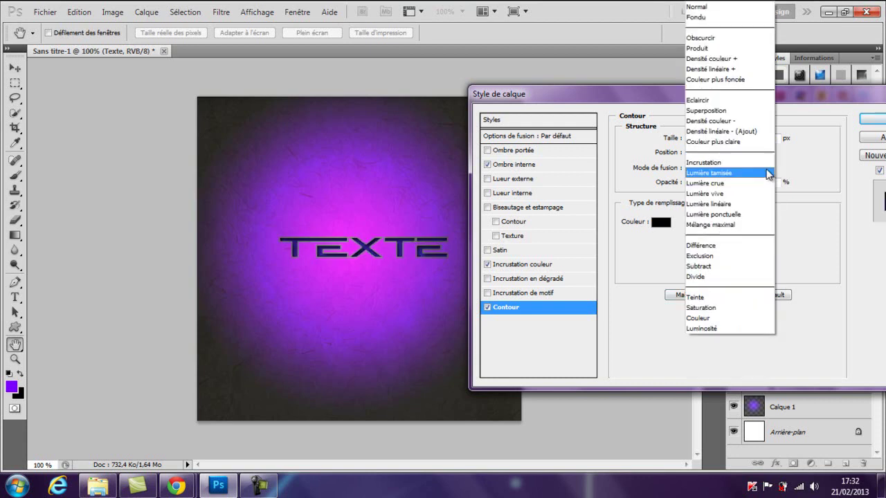
{"action": "left_click", "coordinate": [719, 318]}
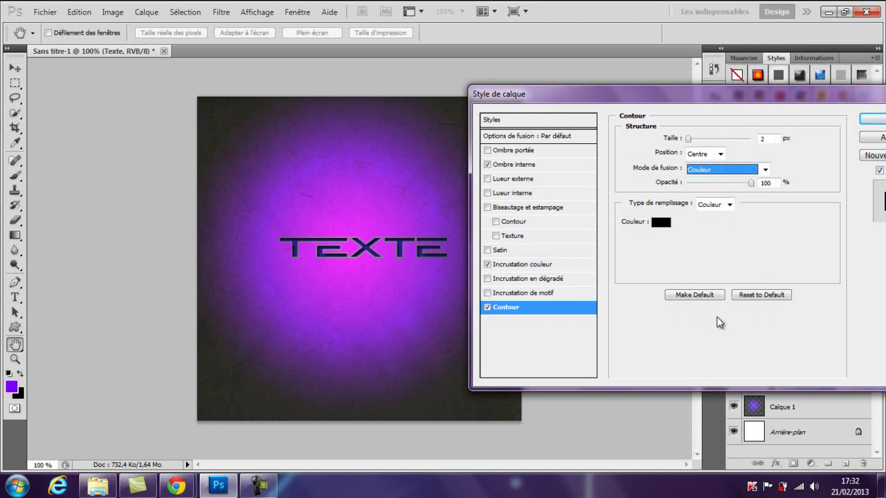
{"action": "left_click", "coordinate": [765, 169]}
{"action": "left_click", "coordinate": [713, 268]}
{"action": "left_click", "coordinate": [765, 170]}
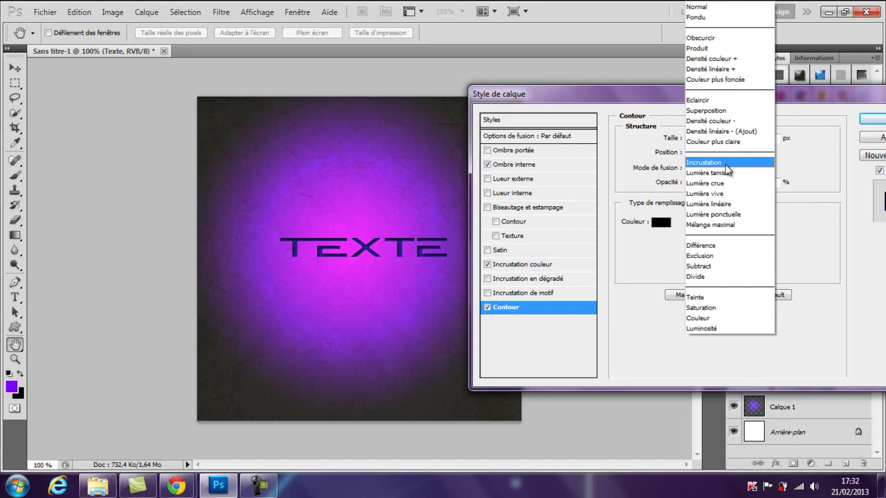
{"action": "left_click", "coordinate": [802, 168]}
{"action": "mouse_move", "coordinate": [794, 94]}
{"action": "left_mouse_down"}
{"action": "mouse_move", "coordinate": [789, 134]}
{"action": "mouse_move", "coordinate": [856, 170]}
{"action": "left_mouse_up"}
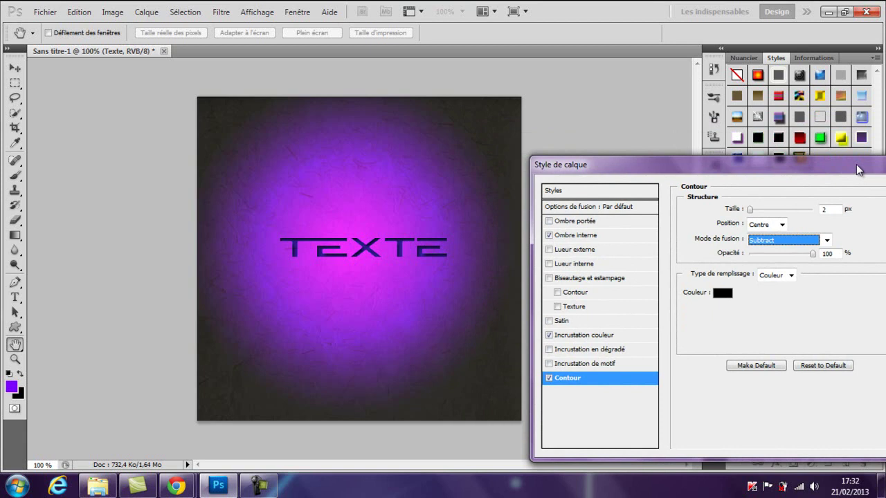
{"action": "mouse_move", "coordinate": [856, 164]}
{"action": "left_mouse_down"}
{"action": "mouse_move", "coordinate": [623, 153]}
{"action": "mouse_move", "coordinate": [384, 111]}
{"action": "left_mouse_up"}
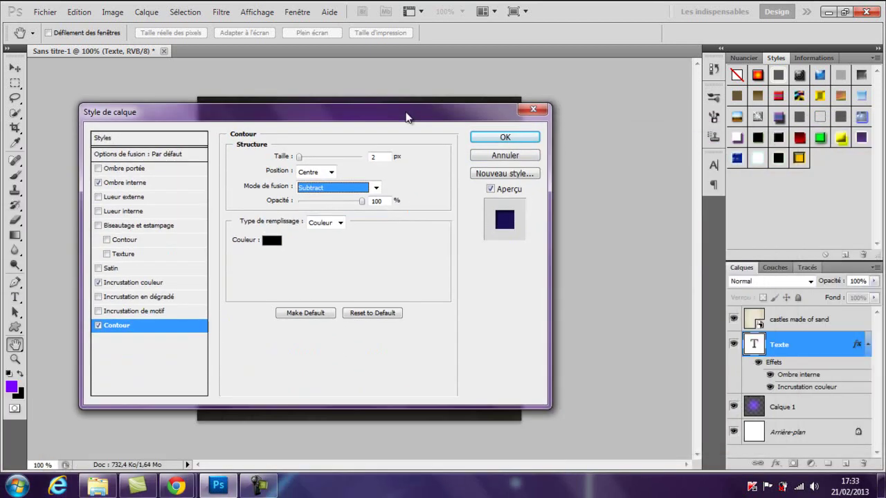
Apply the stroke and other effects to the TEXTE layer
{"action": "left_click", "coordinate": [505, 133]}
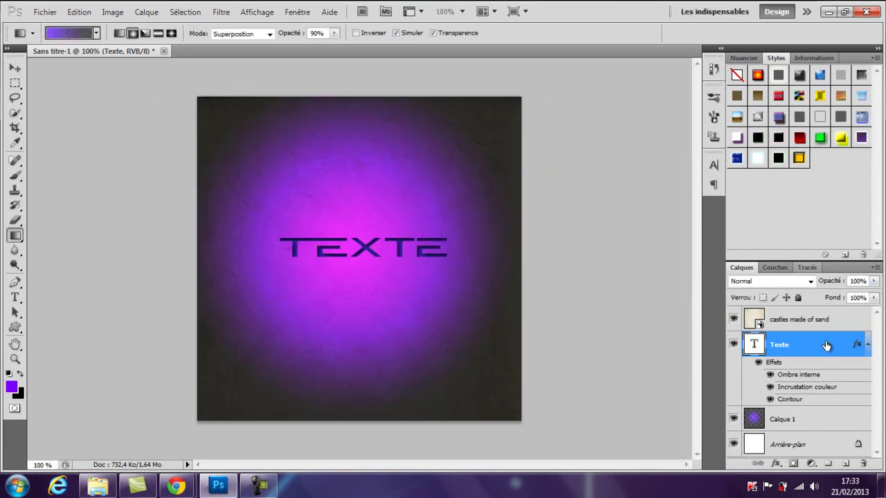
{"action": "double_click", "coordinate": [826, 346]}
{"action": "left_click_drag", "start_coordinate": [385, 108], "coordinate": [560, 94]}
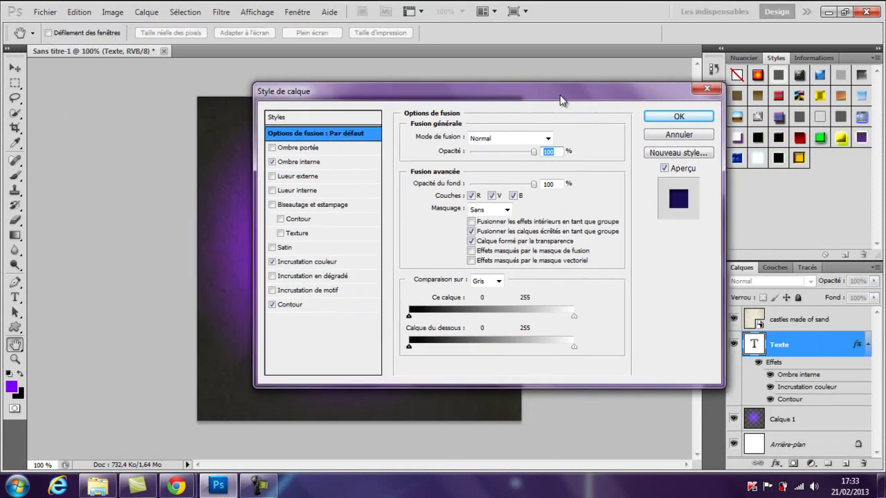
{"action": "left_click", "coordinate": [700, 92]}
Replace the word TEXTE with YOUTUBE and move the title near the canvas centre
{"action": "left_click", "coordinate": [15, 297]}
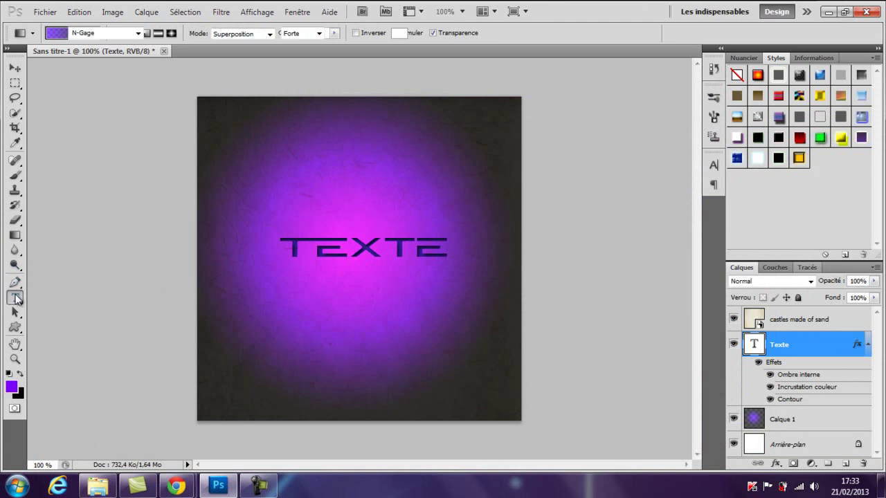
{"action": "left_click", "coordinate": [324, 251]}
{"action": "double_click", "coordinate": [407, 243]}
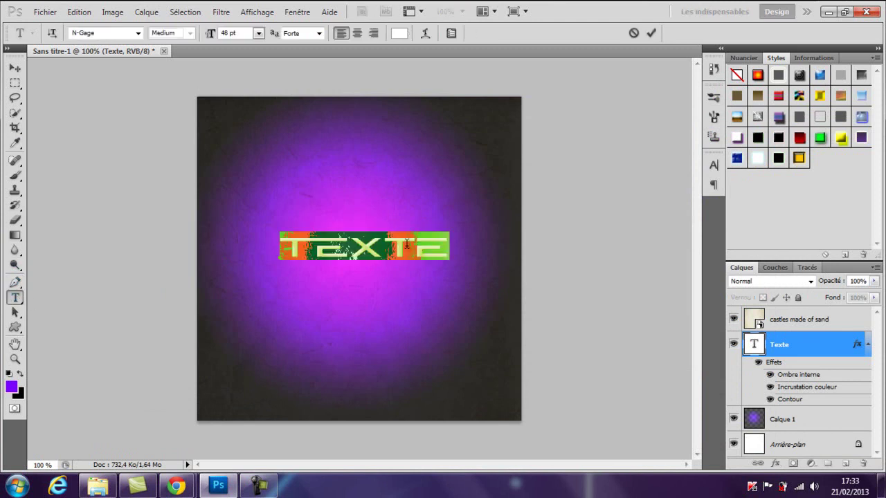
{"action": "type", "text": "Y"}
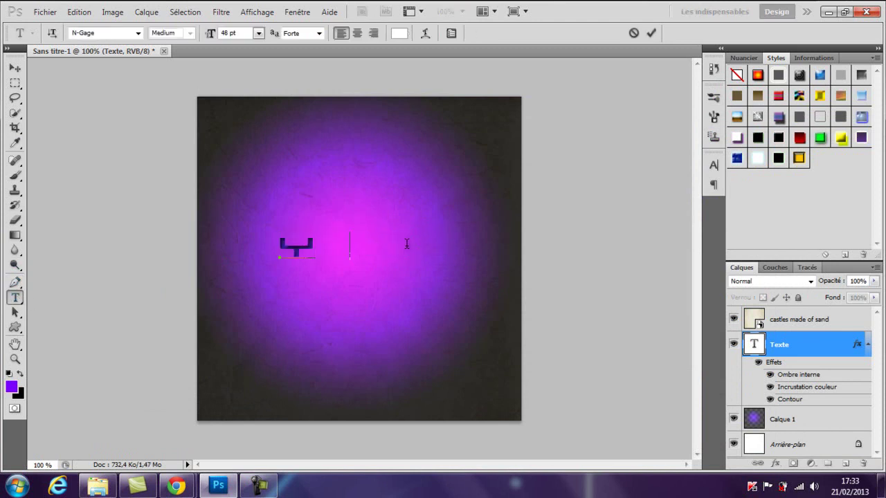
{"action": "type", "text": " OUTUBE"}
{"action": "left_click_drag", "start_coordinate": [376, 323], "coordinate": [336, 336]}
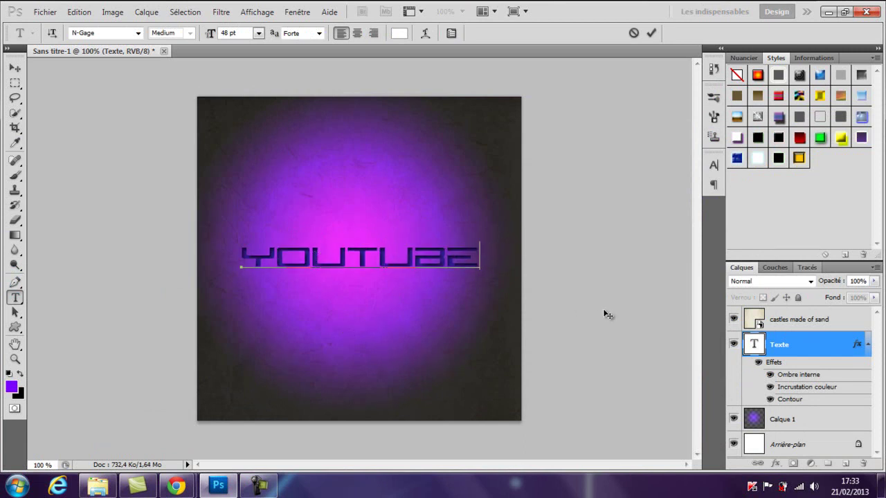
{"action": "left_click", "coordinate": [834, 320]}
{"action": "left_click", "coordinate": [839, 344]}
{"action": "left_click", "coordinate": [849, 326]}
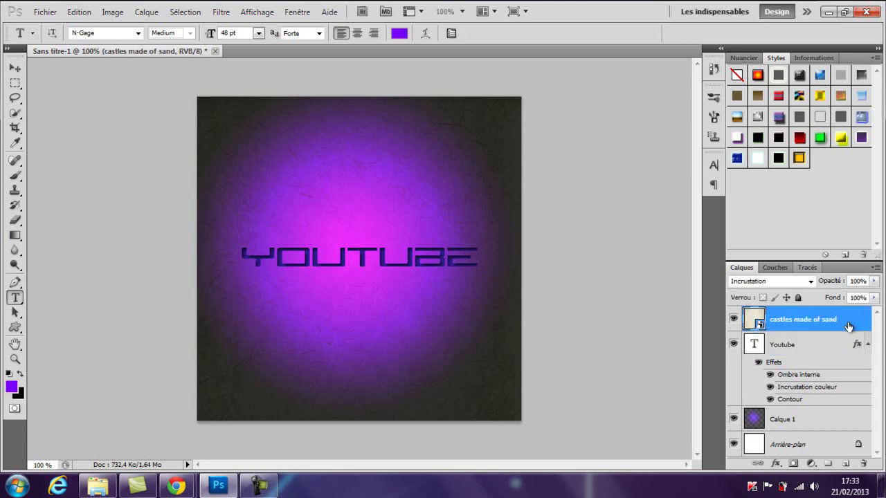
{"action": "double_click", "coordinate": [827, 349]}
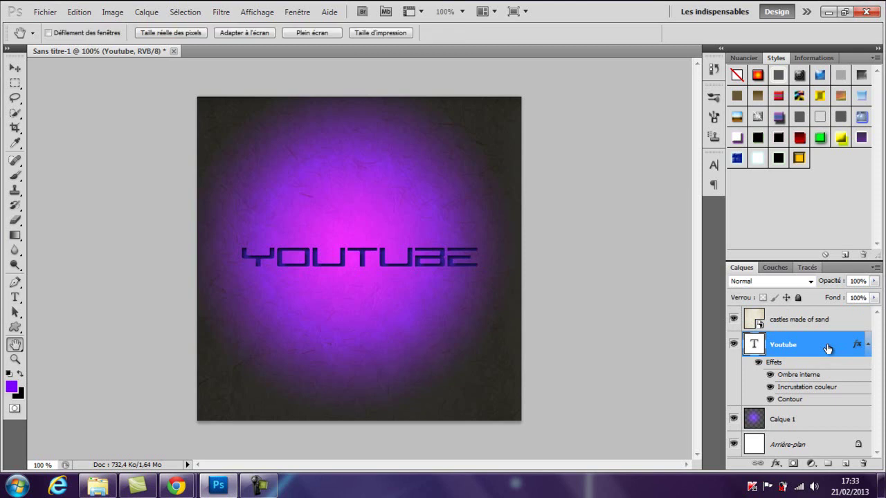
Try the bevel with contour and texture options on YOUTUBE, then remove them
{"action": "mouse_move", "coordinate": [527, 90]}
{"action": "left_mouse_down"}
{"action": "mouse_move", "coordinate": [781, 195]}
{"action": "mouse_move", "coordinate": [794, 174]}
{"action": "left_mouse_up"}
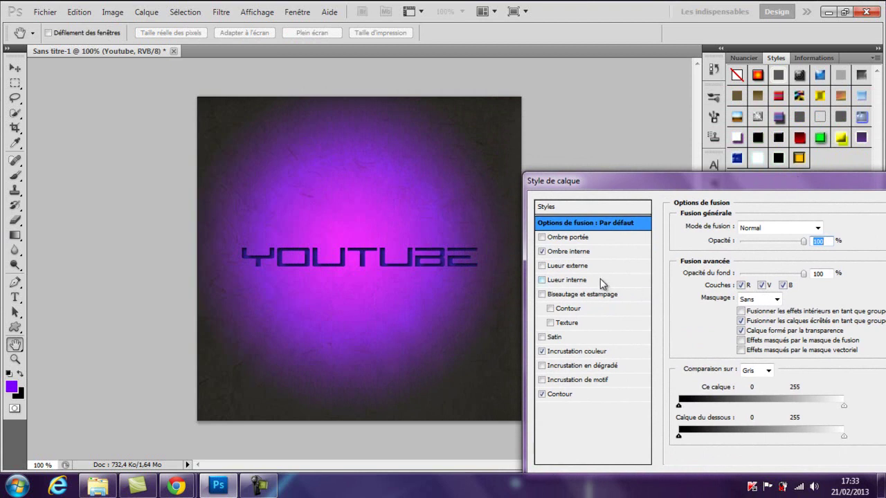
{"action": "left_click", "coordinate": [579, 311]}
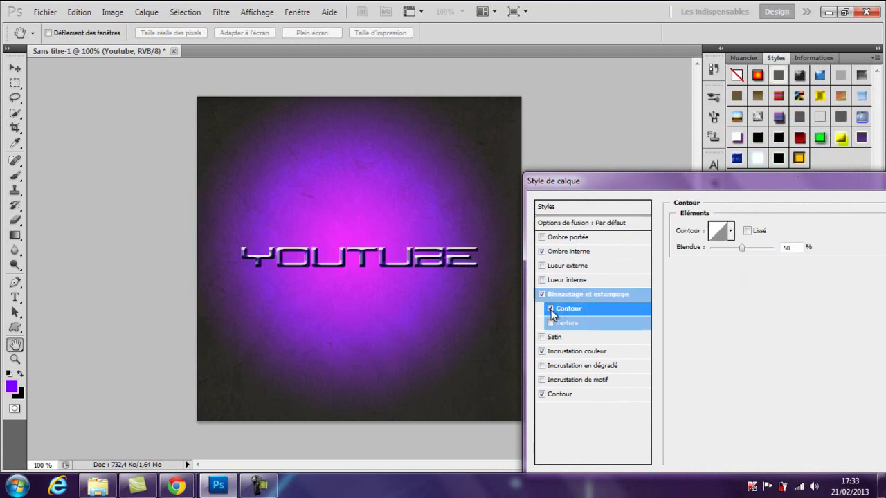
{"action": "left_click", "coordinate": [542, 296]}
{"action": "left_click", "coordinate": [551, 309]}
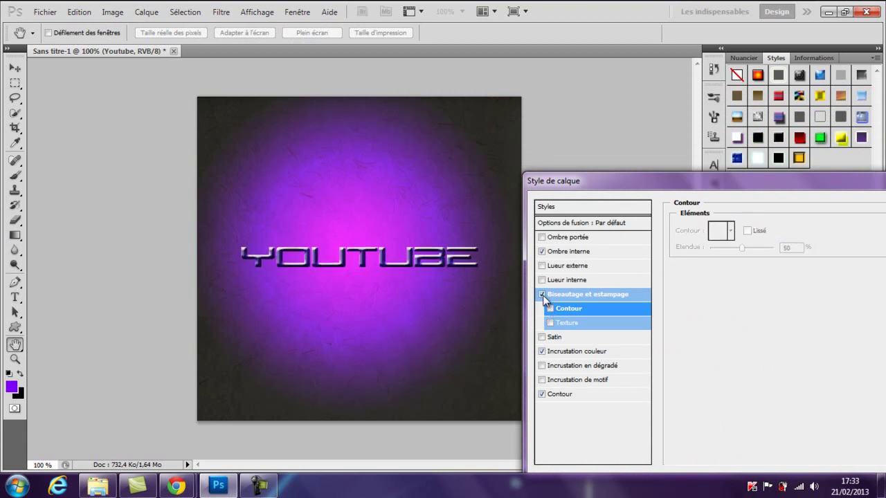
{"action": "left_click", "coordinate": [550, 309]}
{"action": "left_click", "coordinate": [551, 324]}
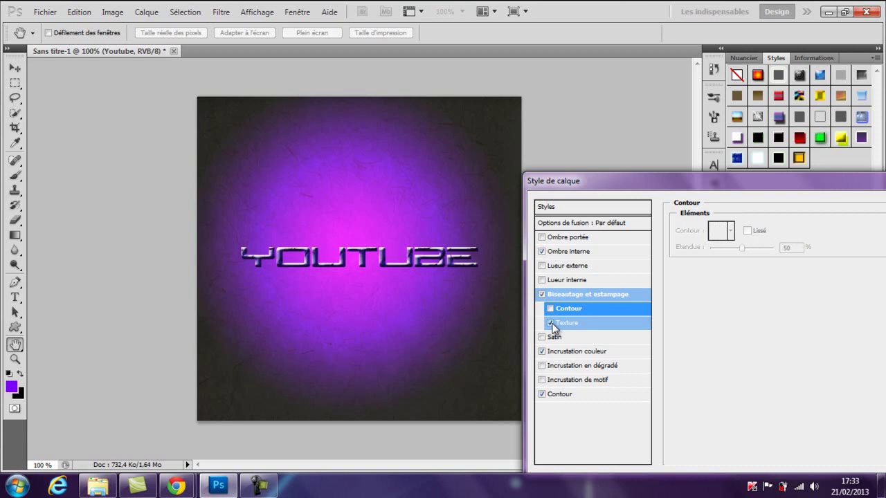
{"action": "left_click", "coordinate": [551, 323]}
{"action": "left_click", "coordinate": [542, 294]}
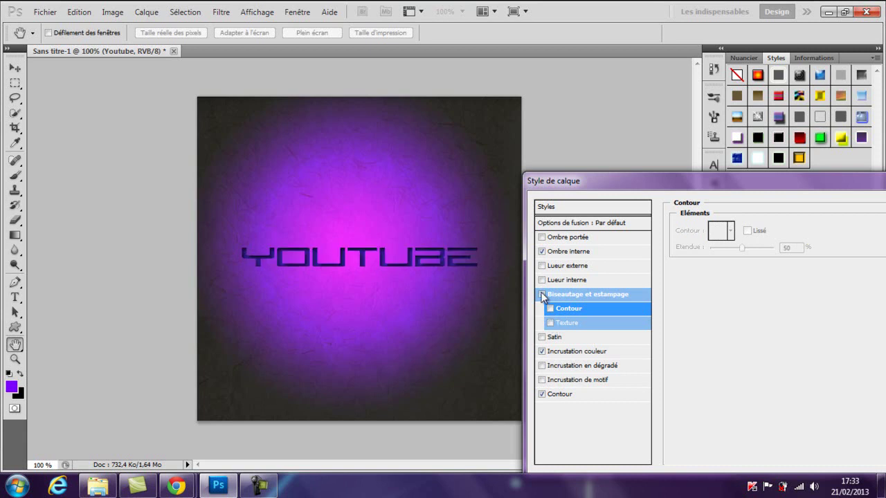
{"action": "left_click", "coordinate": [568, 298]}
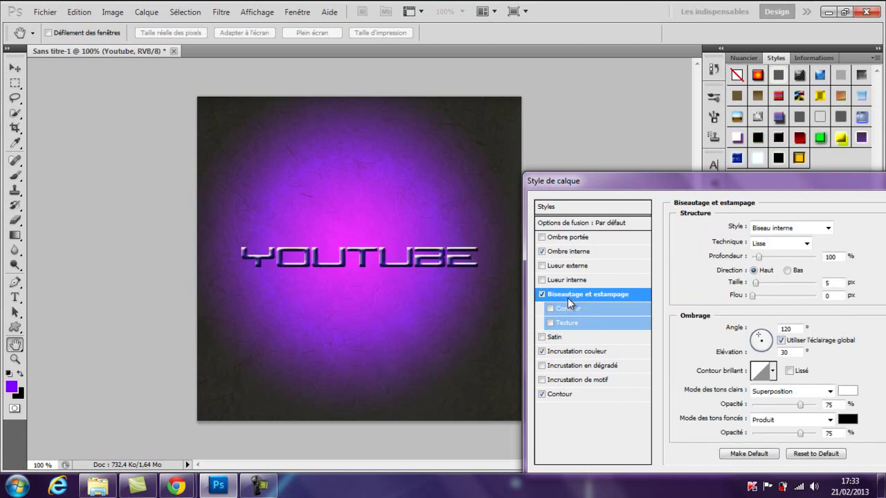
Try a red bevel shadow tone, cancel it, and turn off the bevel and inner glow
{"action": "left_click", "coordinate": [848, 419]}
{"action": "left_click", "coordinate": [549, 165]}
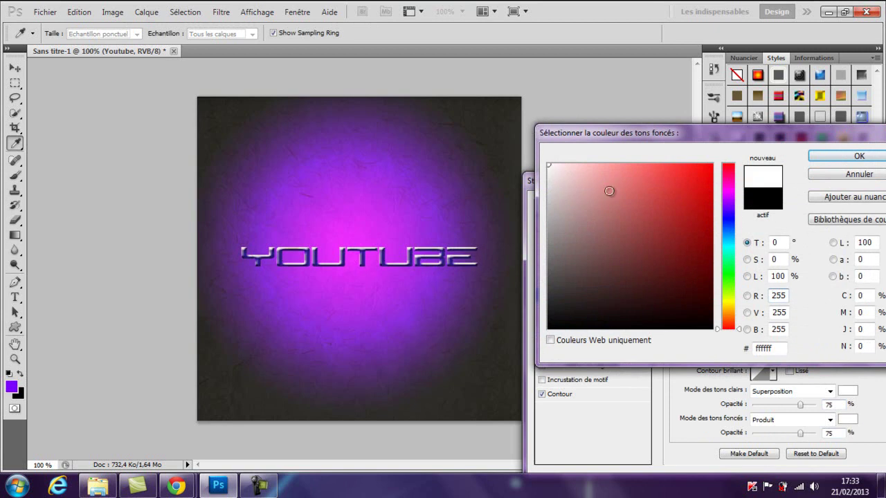
{"action": "left_click_drag", "start_coordinate": [609, 191], "coordinate": [699, 163]}
{"action": "left_click_drag", "start_coordinate": [742, 133], "coordinate": [633, 129]}
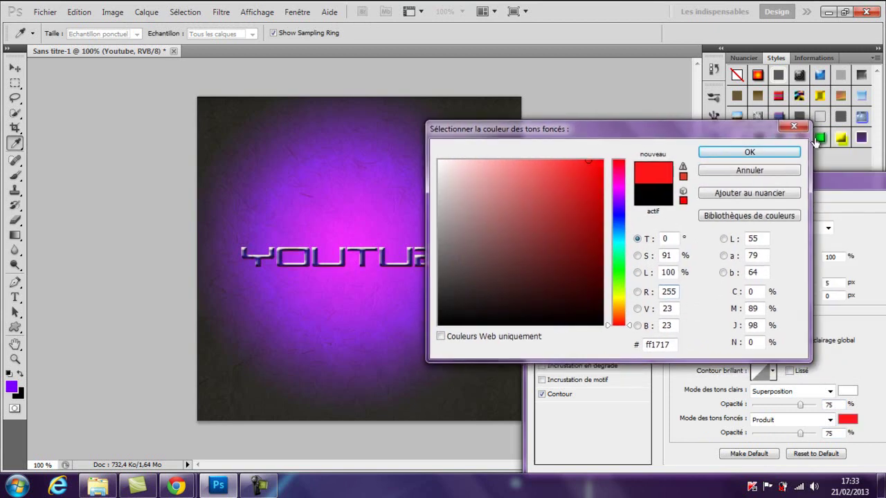
{"action": "left_click", "coordinate": [750, 170]}
{"action": "left_click", "coordinate": [542, 294]}
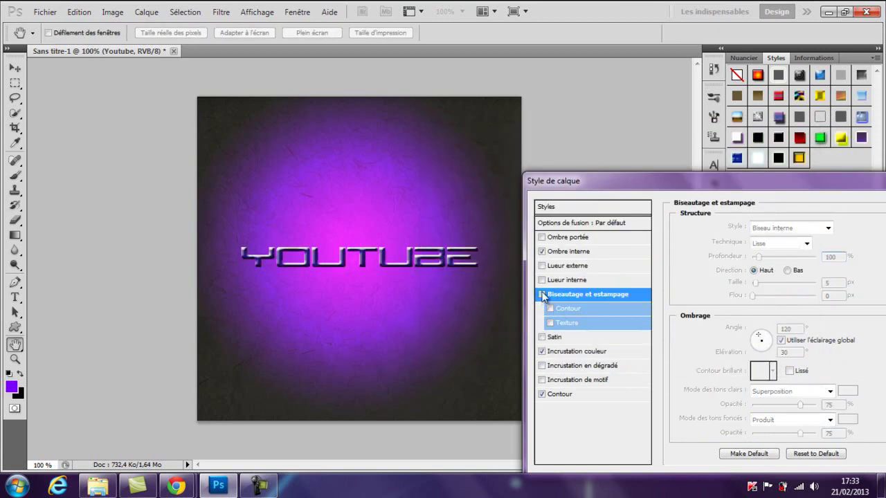
{"action": "left_click", "coordinate": [554, 280]}
{"action": "left_click", "coordinate": [542, 281]}
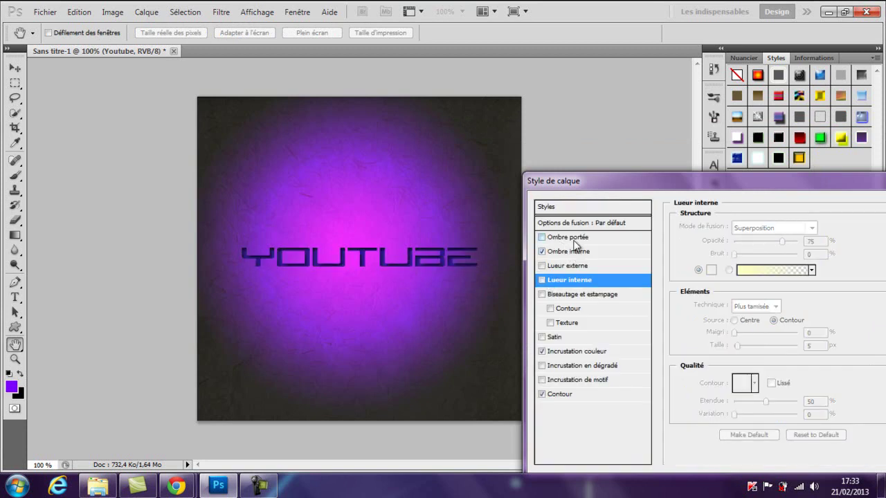
Add a drop shadow at 100% opacity and browse the shadow contour presets
{"action": "left_click", "coordinate": [573, 241]}
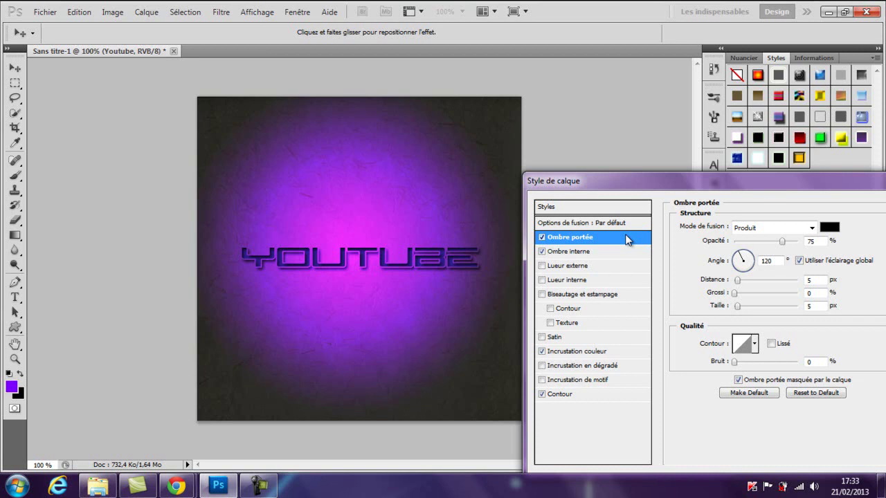
{"action": "left_click_drag", "start_coordinate": [781, 242], "coordinate": [813, 250]}
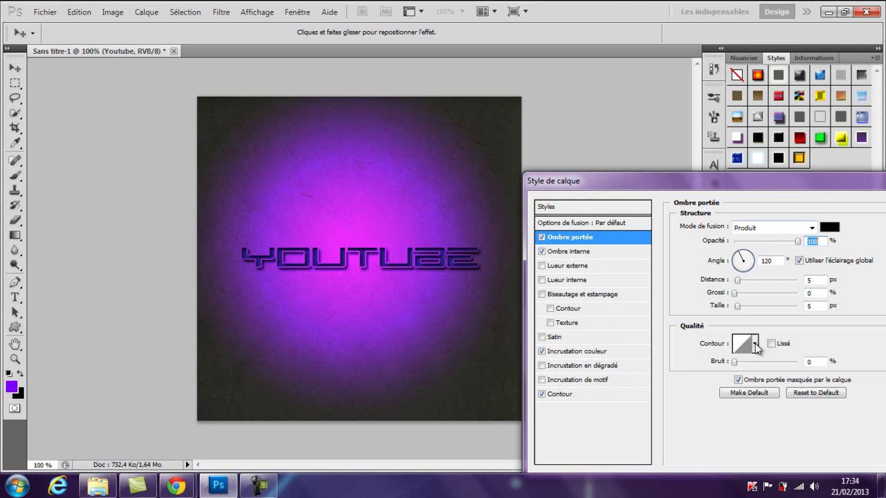
{"action": "left_click", "coordinate": [755, 345]}
{"action": "left_click", "coordinate": [767, 377]}
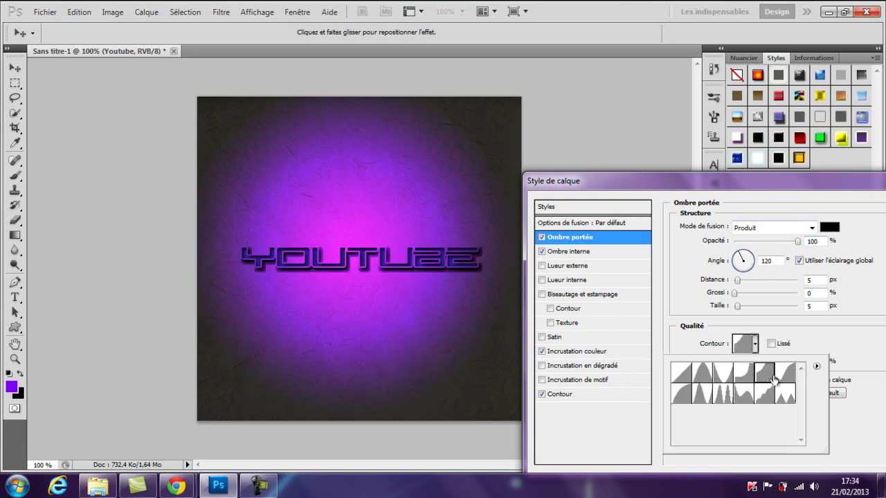
{"action": "left_click", "coordinate": [764, 394]}
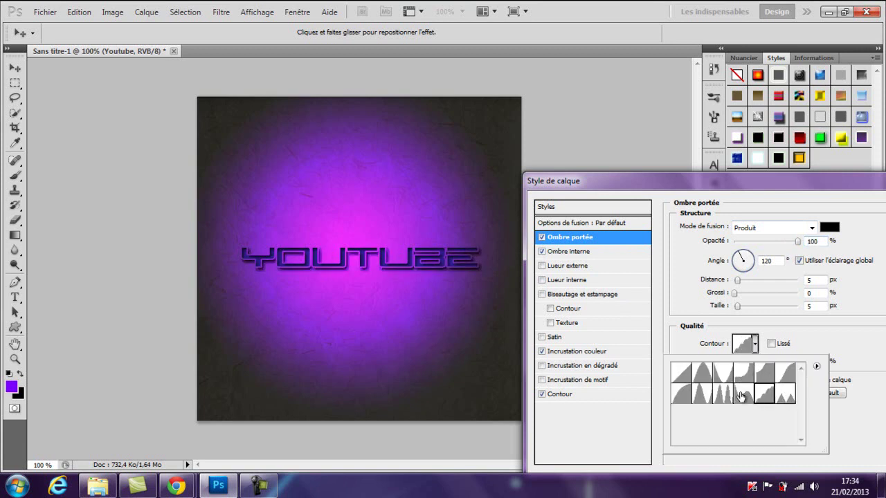
{"action": "left_click", "coordinate": [741, 397]}
{"action": "left_click", "coordinate": [700, 395]}
{"action": "left_click", "coordinate": [681, 393]}
{"action": "left_click", "coordinate": [681, 373]}
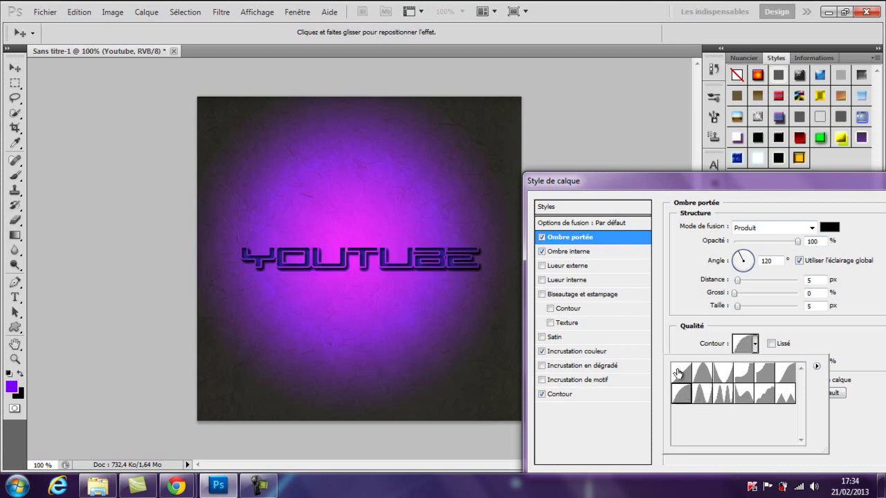
{"action": "left_click", "coordinate": [705, 374]}
Choose the stepped contour for the drop shadow and set its noise to 0
{"action": "left_click", "coordinate": [743, 373]}
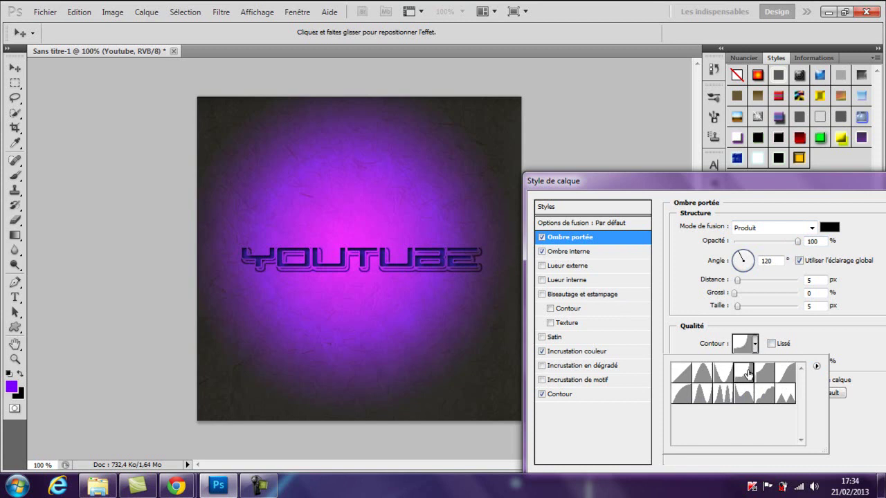
{"action": "left_click", "coordinate": [770, 376]}
{"action": "left_click", "coordinate": [791, 396]}
{"action": "left_click", "coordinate": [767, 398]}
{"action": "left_click", "coordinate": [722, 395]}
{"action": "left_click", "coordinate": [750, 398]}
{"action": "left_click", "coordinate": [771, 400]}
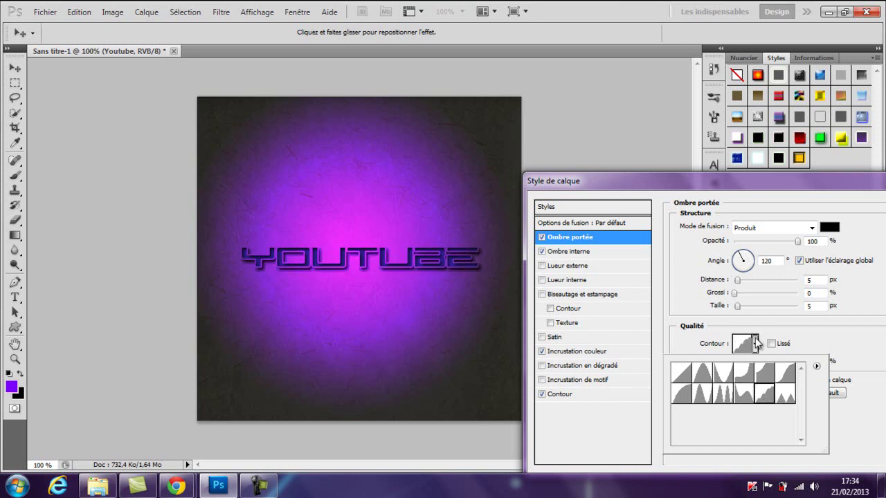
{"action": "left_click", "coordinate": [756, 344]}
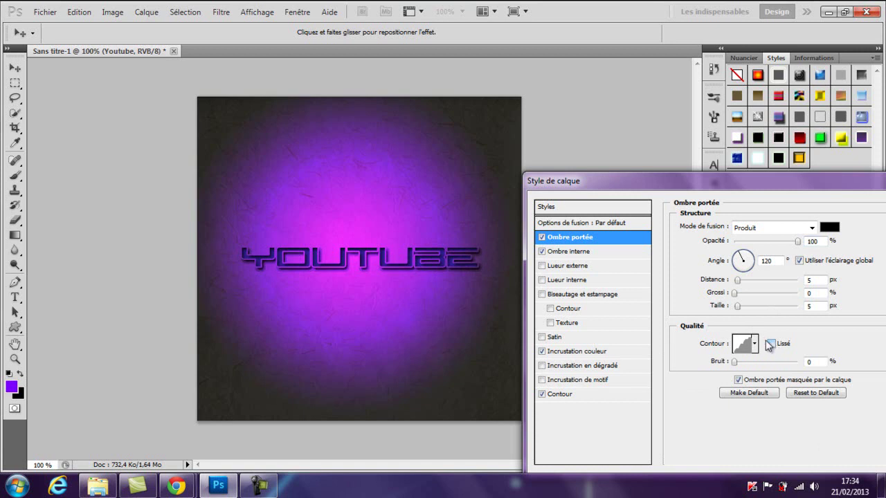
{"action": "left_click_drag", "start_coordinate": [735, 361], "coordinate": [798, 362]}
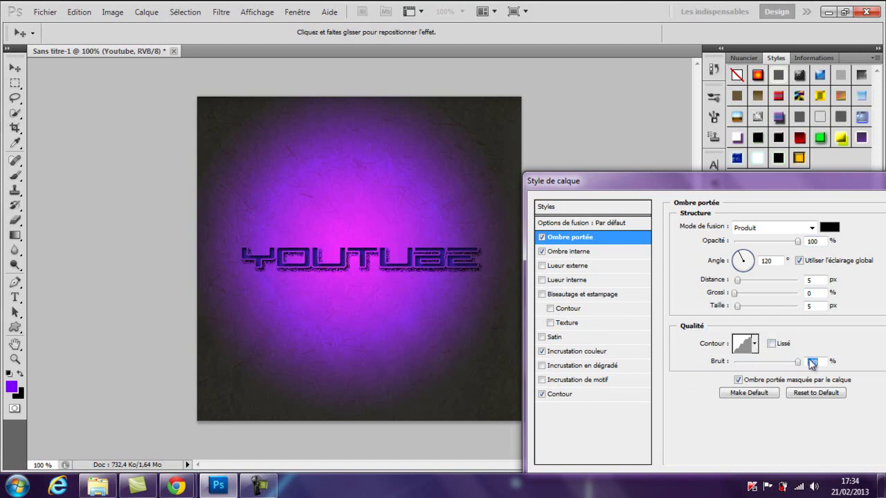
{"action": "type", "text": "0"}
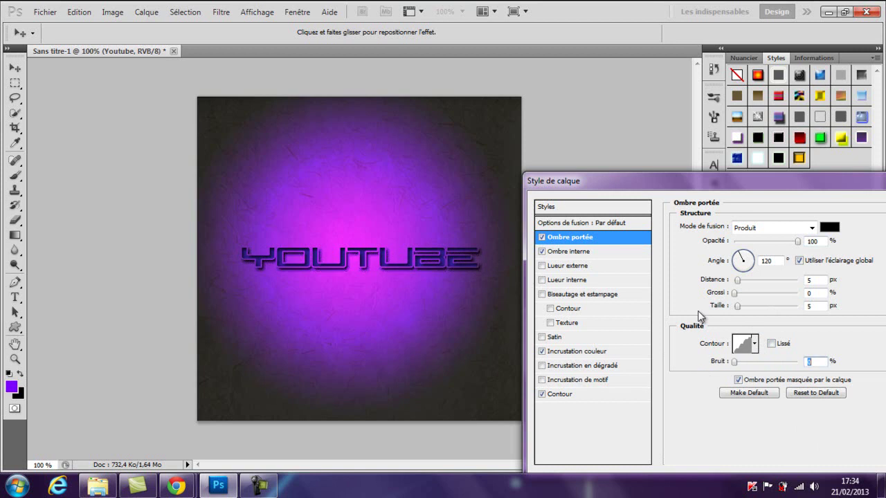
Set the drop shadow blend mode to Obscurcir and its angle to 110°
{"action": "left_click", "coordinate": [809, 229]}
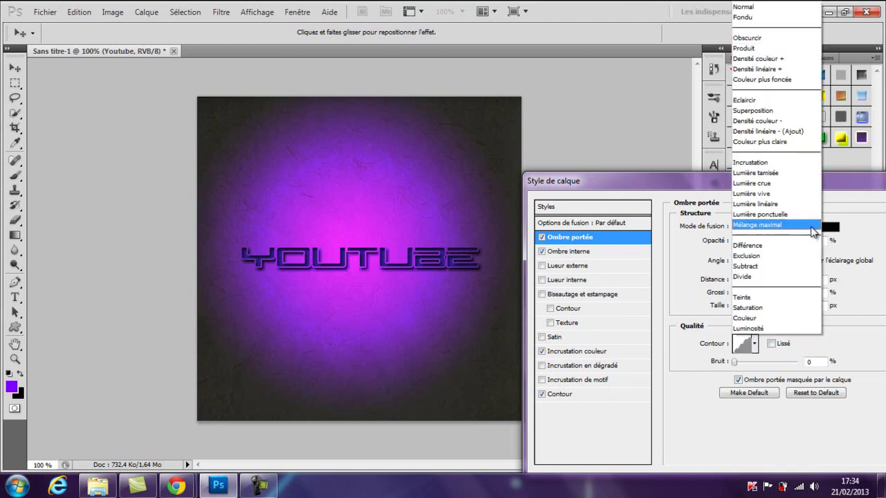
{"action": "left_click", "coordinate": [778, 266]}
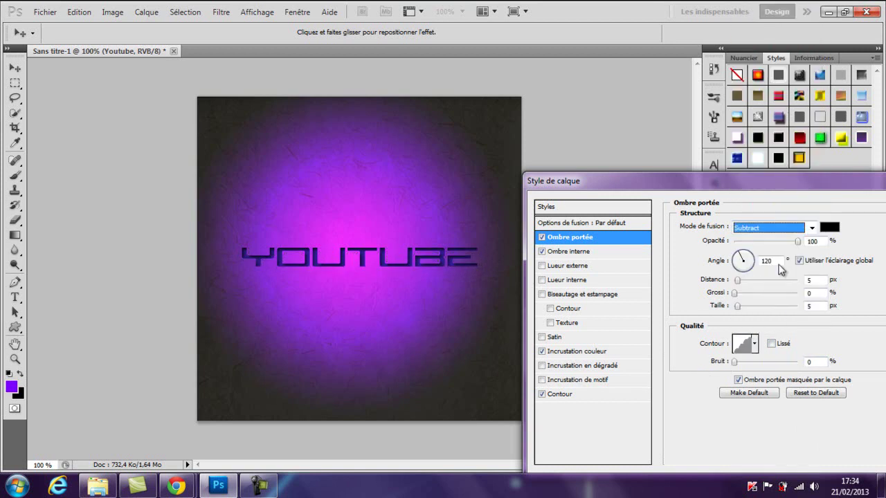
{"action": "left_click", "coordinate": [811, 228]}
{"action": "left_click", "coordinate": [774, 166]}
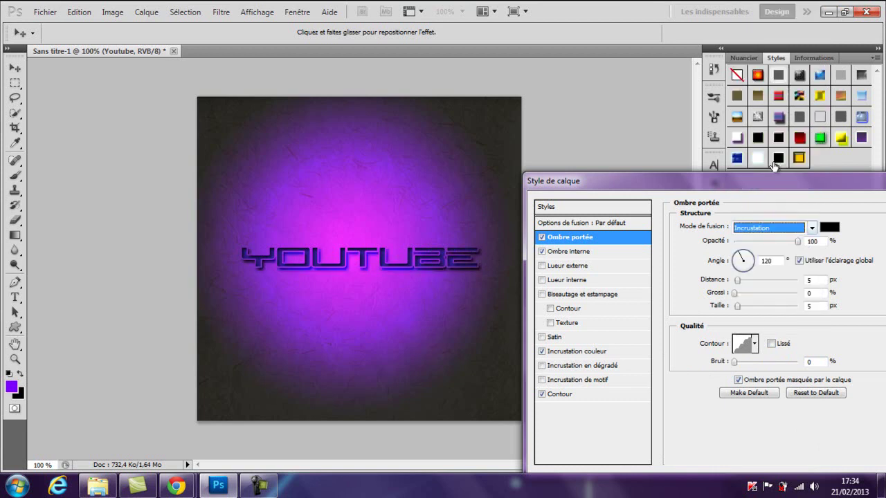
{"action": "left_click", "coordinate": [810, 229]}
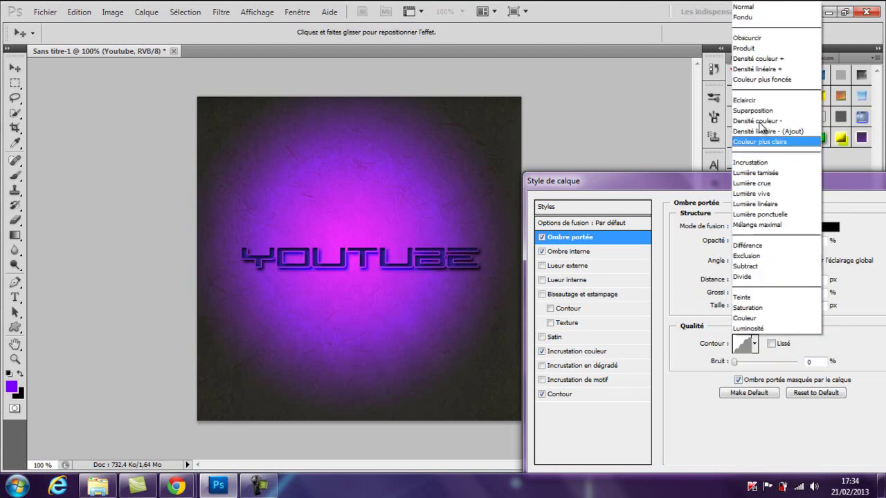
{"action": "left_click", "coordinate": [767, 38]}
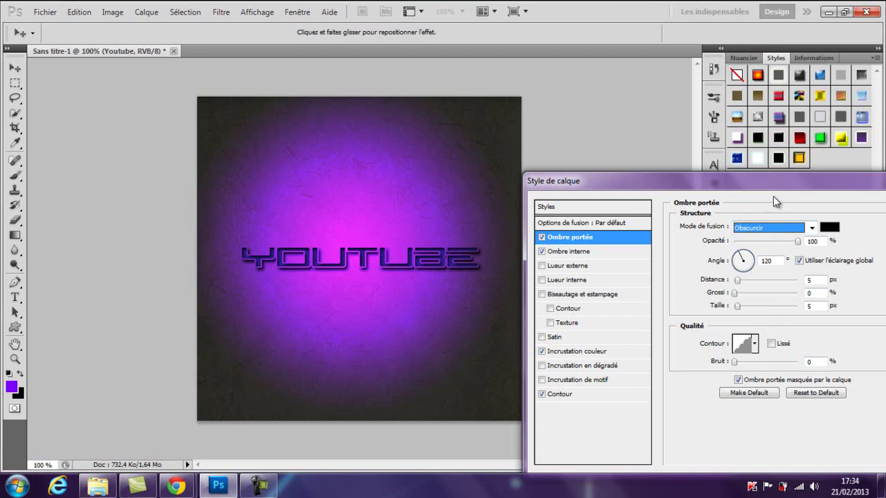
{"action": "left_click_drag", "start_coordinate": [748, 260], "coordinate": [752, 259]}
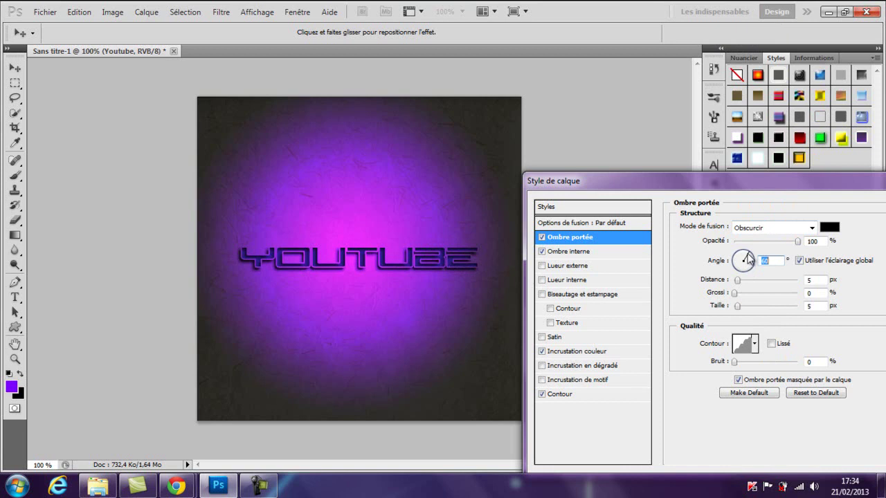
{"action": "left_click_drag", "start_coordinate": [750, 257], "coordinate": [743, 261]}
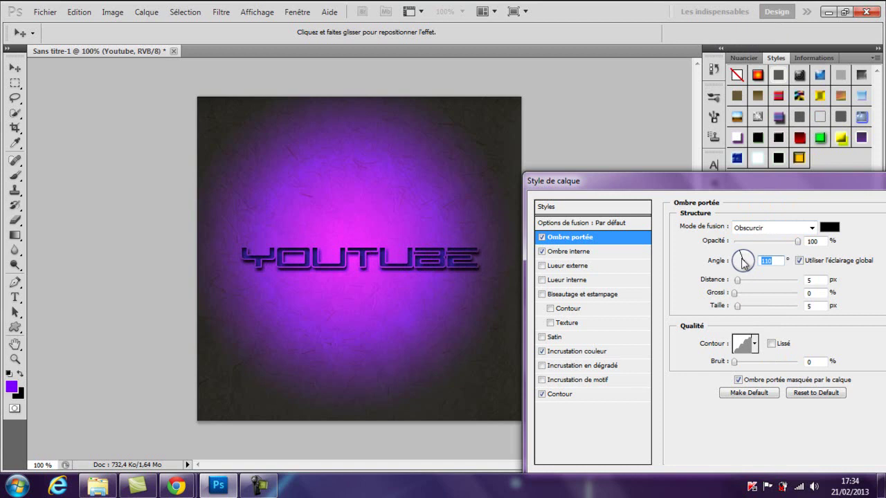
{"action": "mouse_move", "coordinate": [716, 182]}
{"action": "left_mouse_down"}
{"action": "mouse_move", "coordinate": [703, 57]}
{"action": "mouse_move", "coordinate": [703, 123]}
{"action": "mouse_move", "coordinate": [624, 87]}
{"action": "mouse_move", "coordinate": [469, 116]}
{"action": "mouse_move", "coordinate": [306, 388]}
{"action": "mouse_move", "coordinate": [342, 391]}
{"action": "mouse_move", "coordinate": [320, 332]}
{"action": "mouse_move", "coordinate": [294, 298]}
{"action": "mouse_move", "coordinate": [298, 276]}
{"action": "mouse_move", "coordinate": [311, 276]}
{"action": "mouse_move", "coordinate": [319, 107]}
{"action": "mouse_move", "coordinate": [357, 122]}
{"action": "mouse_move", "coordinate": [300, 105]}
{"action": "mouse_move", "coordinate": [307, 117]}
{"action": "mouse_move", "coordinate": [328, 117]}
{"action": "left_mouse_up"}
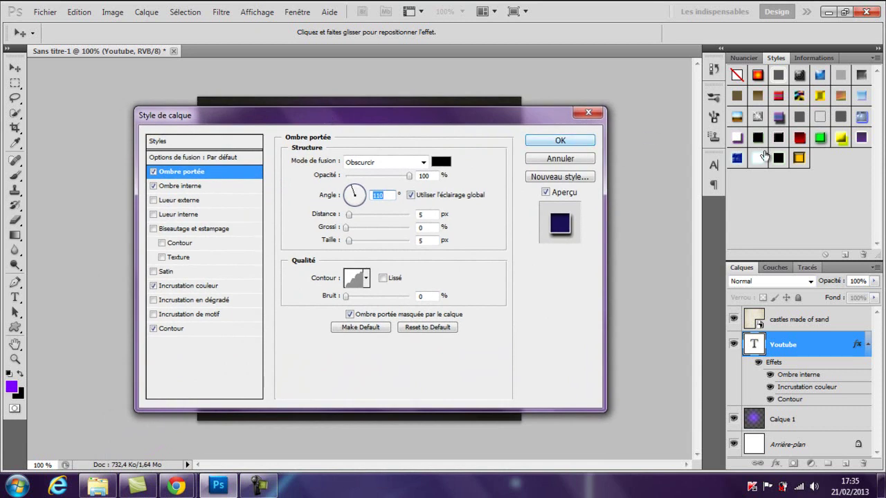
Save the effects as a new style named 'Test Youtube' and apply the layer style
{"action": "left_click", "coordinate": [580, 178]}
{"action": "key", "text": "BackSpace"}
{"action": "type", "text": "Test Youtube"}
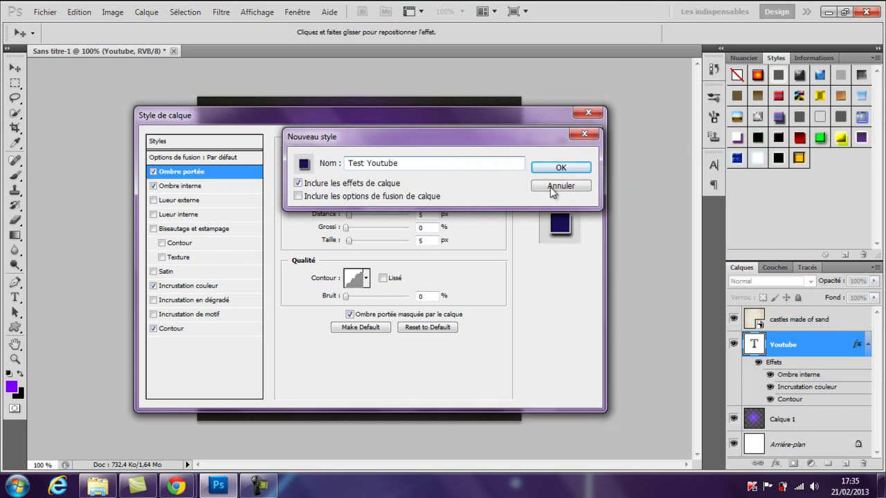
{"action": "left_click", "coordinate": [564, 168]}
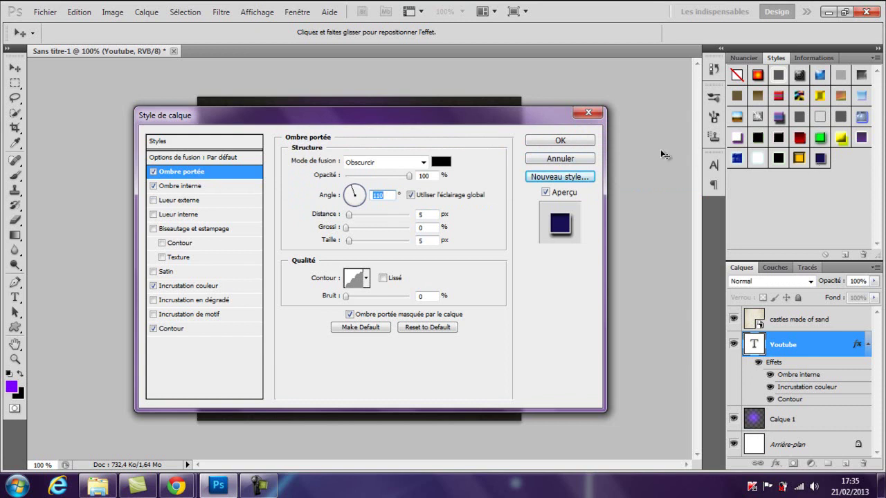
{"action": "left_click", "coordinate": [571, 143]}
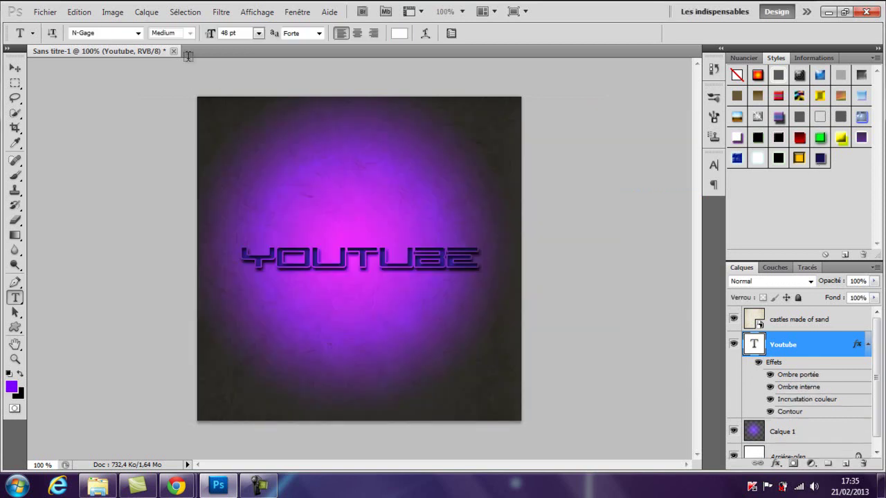
Create a new 500 × 500 px document
{"action": "left_click", "coordinate": [45, 12]}
{"action": "left_click", "coordinate": [65, 24]}
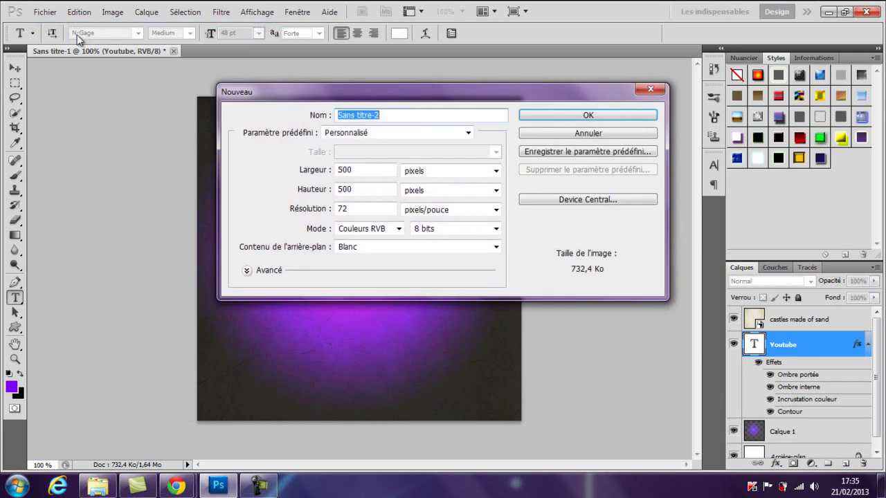
{"action": "left_click", "coordinate": [573, 134]}
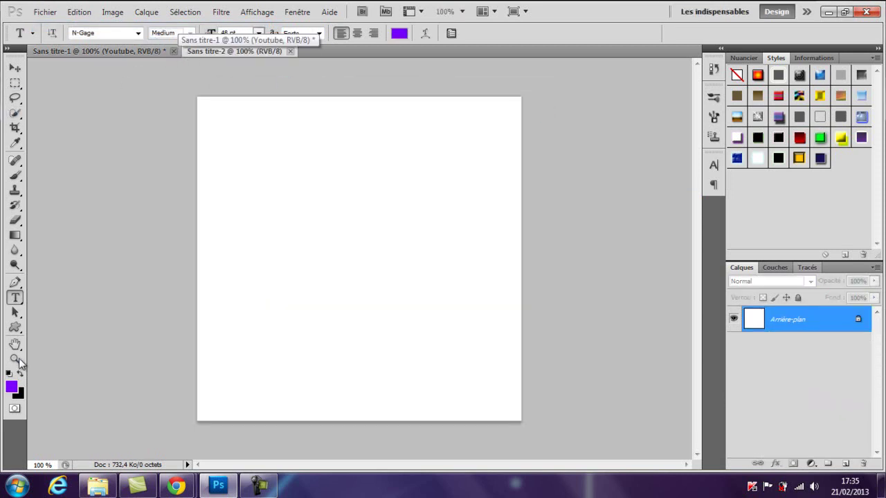
Type BISOUNOURS, fixing typos, and apply the saved Test Youtube style to it
{"action": "left_click", "coordinate": [245, 242]}
{"action": "type", "text": "BISOURNOUR"}
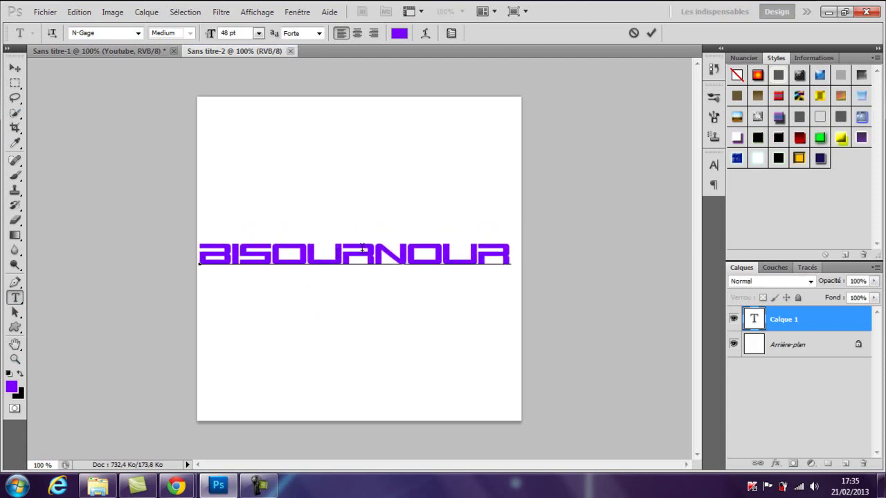
{"action": "left_click", "coordinate": [367, 252]}
{"action": "key", "text": "Delete"}
{"action": "left_click", "coordinate": [479, 250]}
{"action": "type", "text": "S"}
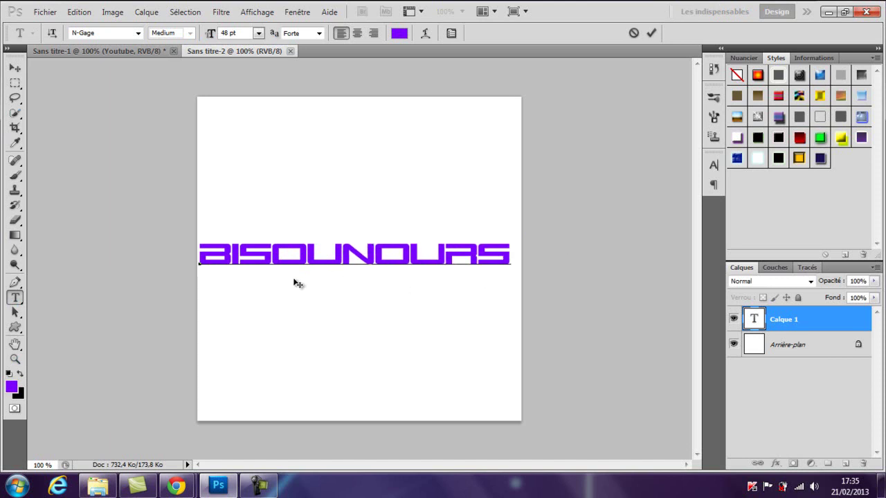
{"action": "left_click_drag", "start_coordinate": [289, 323], "coordinate": [294, 322]}
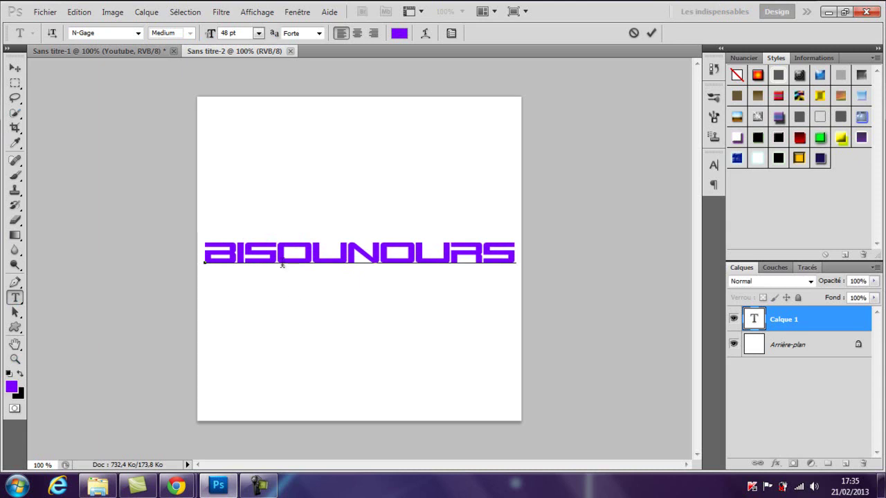
{"action": "left_click", "coordinate": [821, 158]}
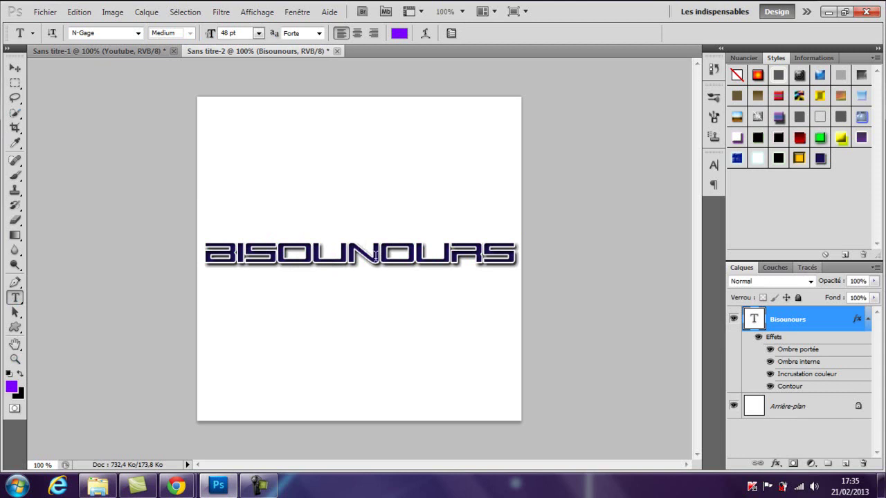
{"action": "left_click", "coordinate": [356, 303]}
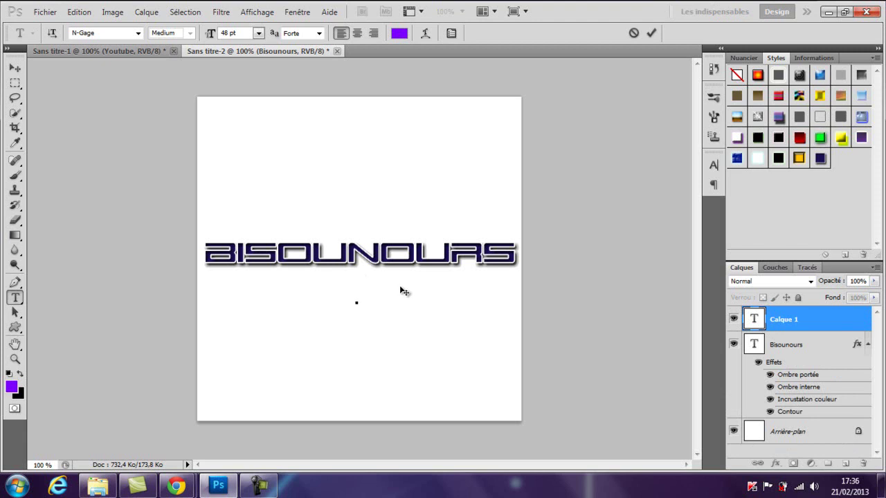
{"action": "right_click", "coordinate": [357, 297]}
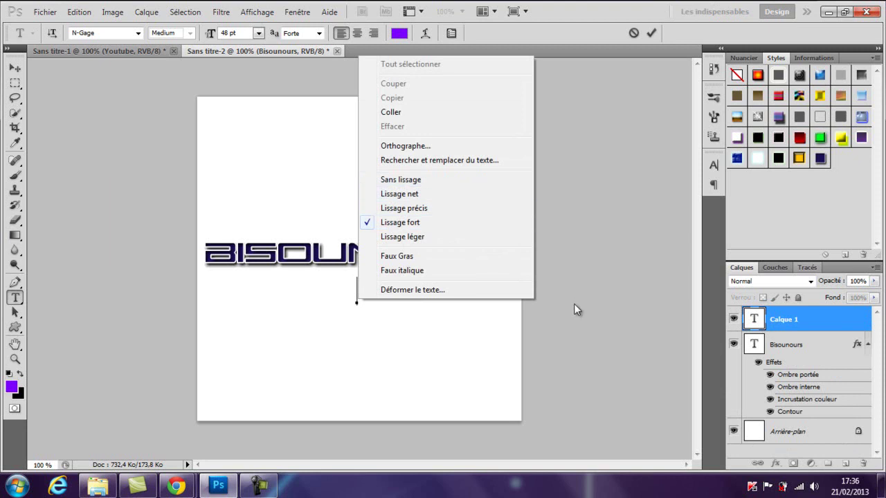
{"action": "left_click", "coordinate": [573, 304]}
{"action": "right_click", "coordinate": [841, 319]}
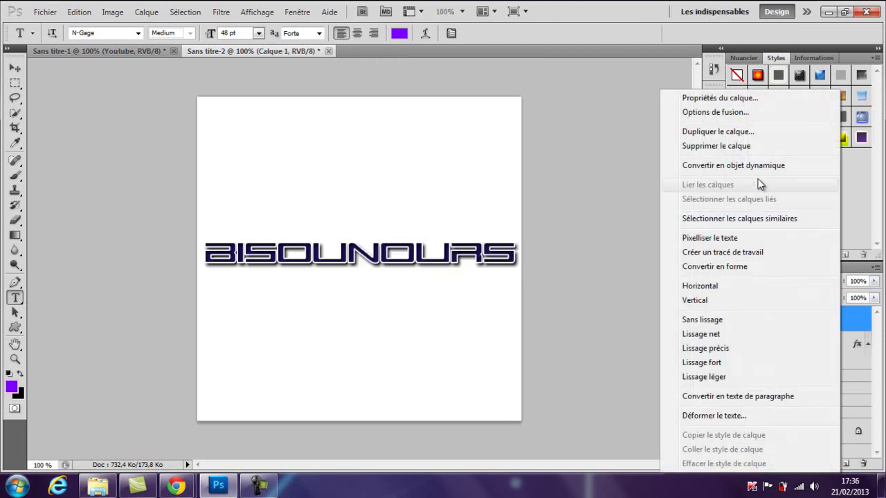
{"action": "left_click", "coordinate": [733, 146]}
{"action": "left_click", "coordinate": [367, 191]}
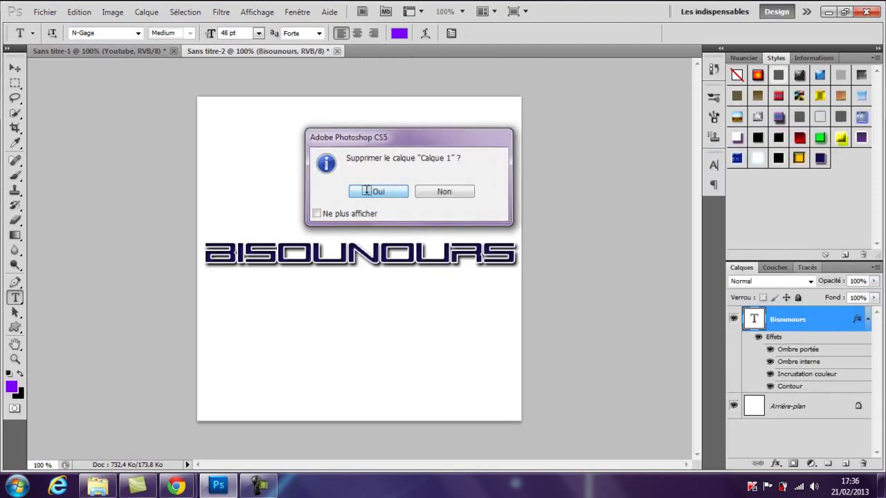
{"action": "left_click", "coordinate": [516, 255]}
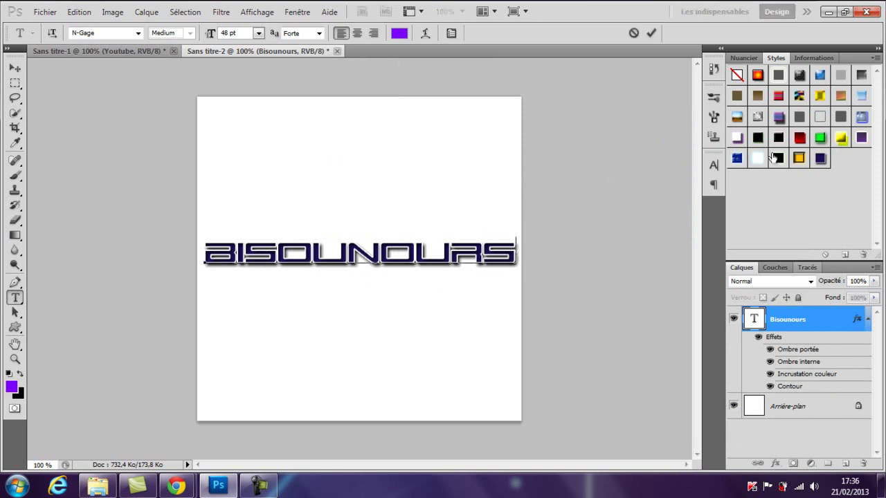
Commit BISOUNOURS and preview white, blue metallic, purple bevelled and black-green preset styles on it
{"action": "left_click", "coordinate": [858, 139]}
{"action": "left_click", "coordinate": [840, 138]}
{"action": "left_click", "coordinate": [757, 159]}
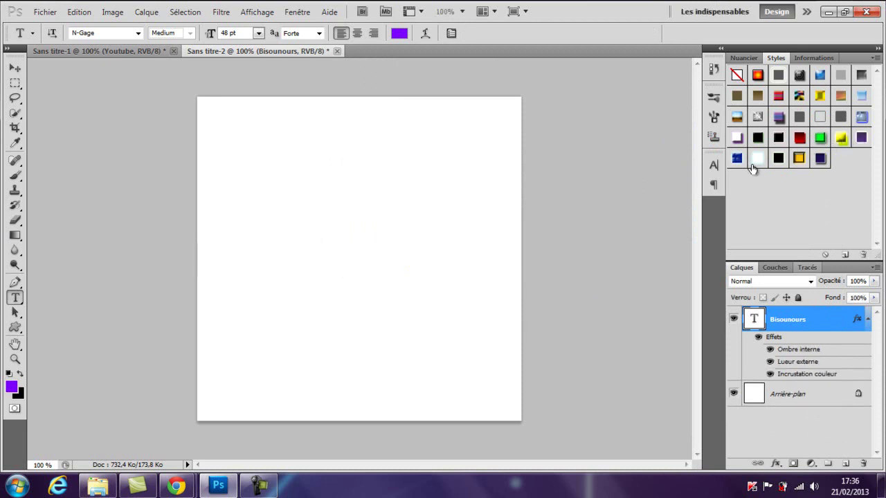
{"action": "left_click", "coordinate": [861, 117]}
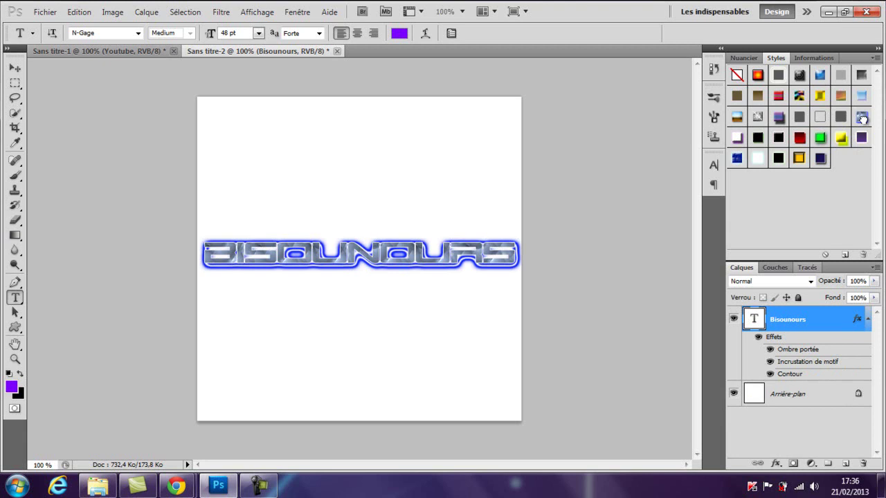
{"action": "left_click", "coordinate": [739, 138]}
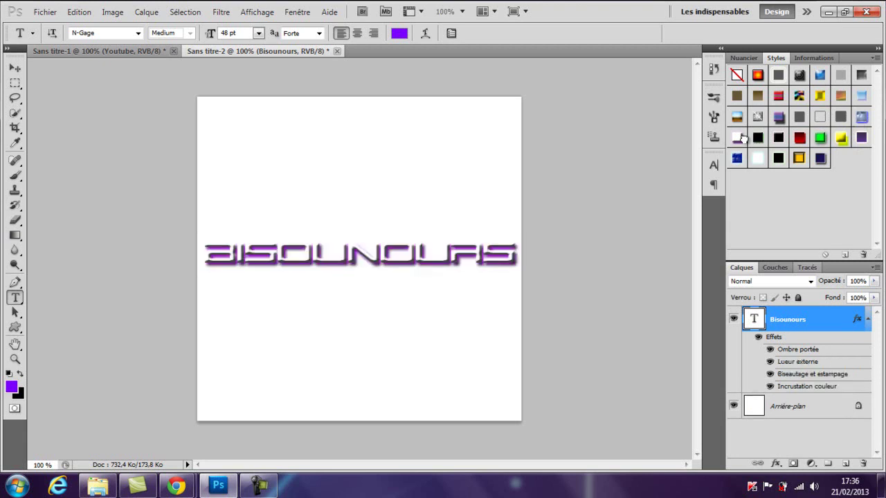
{"action": "left_click", "coordinate": [757, 138]}
Settle on the glossy red preset for BISOUNOURS, then place the cursor back inside the text
{"action": "left_click", "coordinate": [739, 138]}
{"action": "left_click", "coordinate": [799, 141]}
{"action": "left_click", "coordinate": [821, 159]}
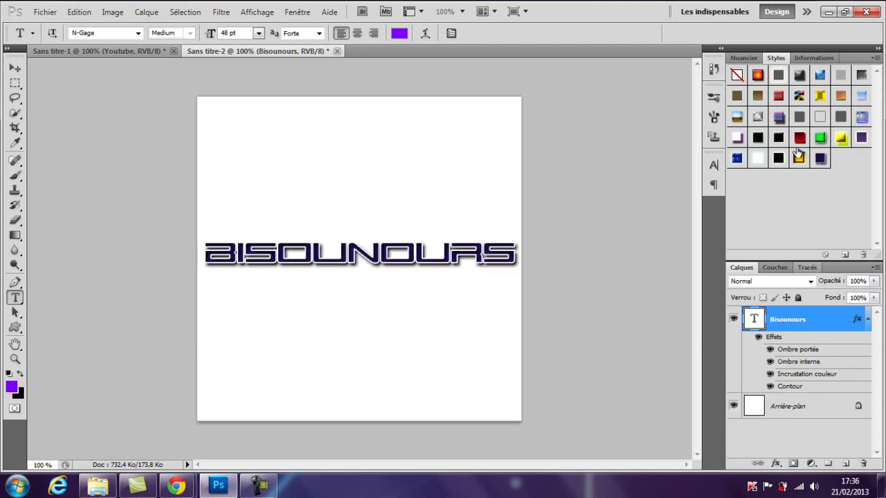
{"action": "left_click", "coordinate": [799, 142]}
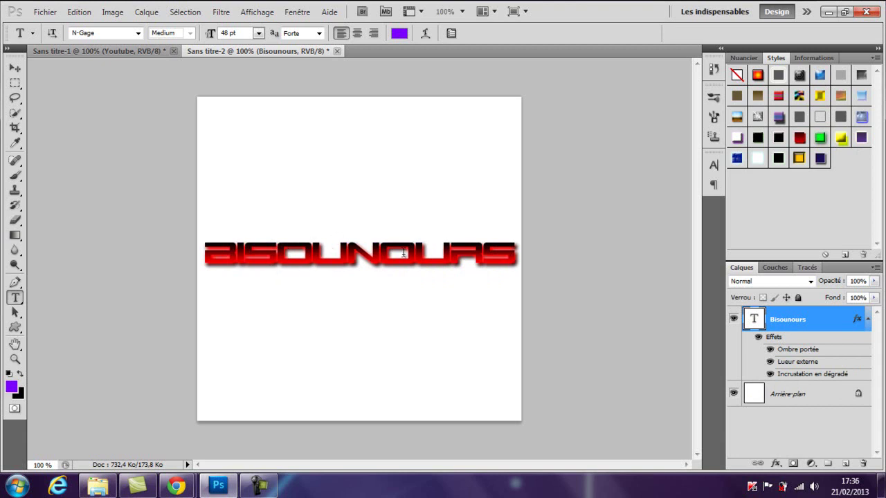
{"action": "left_click", "coordinate": [485, 251]}
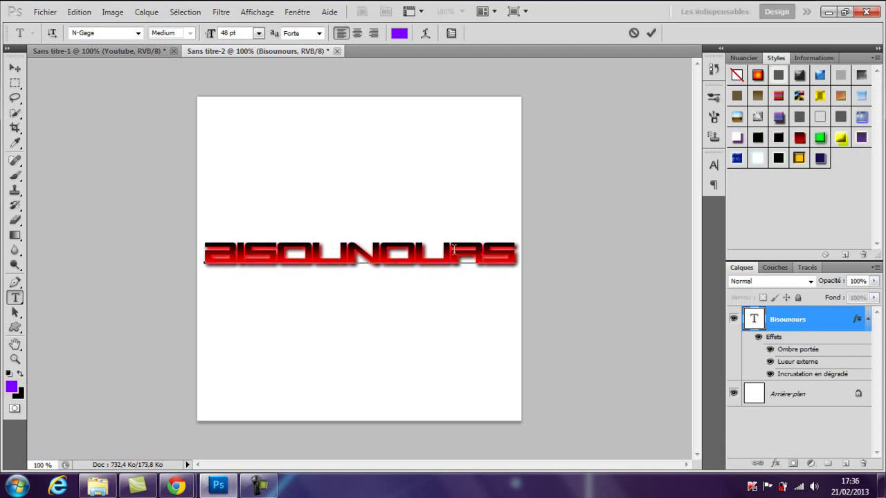
{"action": "left_click", "coordinate": [415, 249]}
{"action": "left_click", "coordinate": [449, 250]}
{"action": "left_click", "coordinate": [455, 254]}
{"action": "left_click", "coordinate": [274, 252]}
{"action": "mouse_move", "coordinate": [175, 486]}
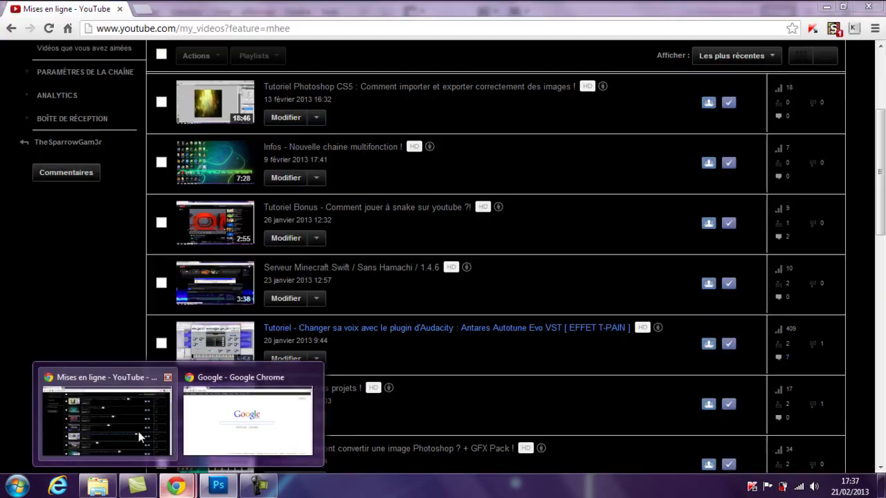
Bring the YouTube 'Vidéos mises en ligne' page to the front and browse the 19 uploaded videos
{"action": "left_click", "coordinate": [138, 436]}
{"action": "scroll", "coordinate": [236, 263], "scroll_direction": "down", "scroll_amount": 3}
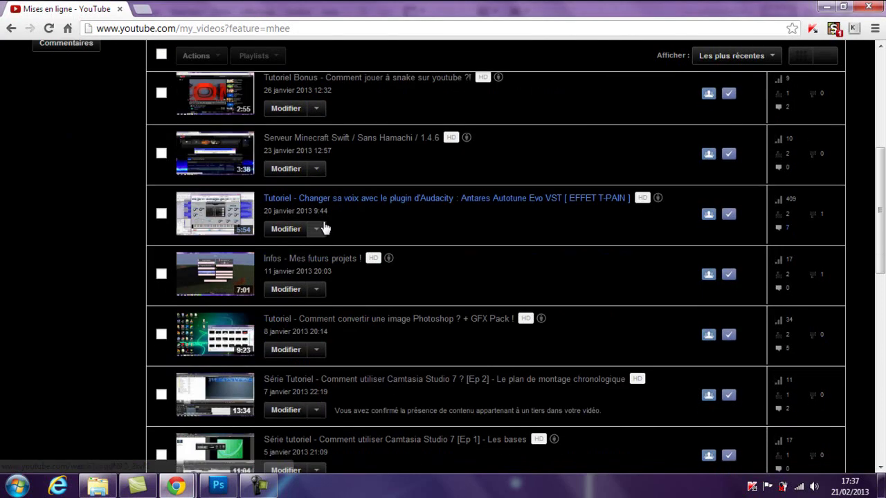
{"action": "scroll", "coordinate": [233, 220], "scroll_direction": "down", "scroll_amount": 1}
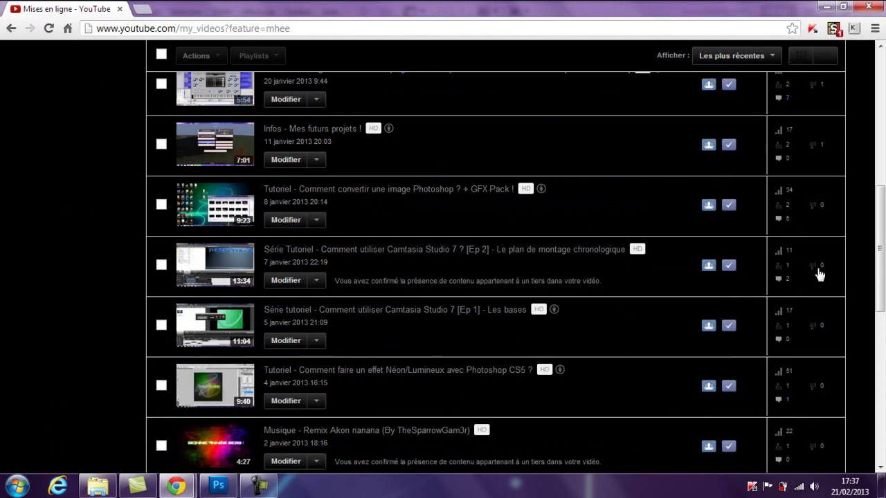
{"action": "scroll", "coordinate": [808, 299], "scroll_direction": "down", "scroll_amount": 2}
{"action": "scroll", "coordinate": [808, 299], "scroll_direction": "up", "scroll_amount": 4}
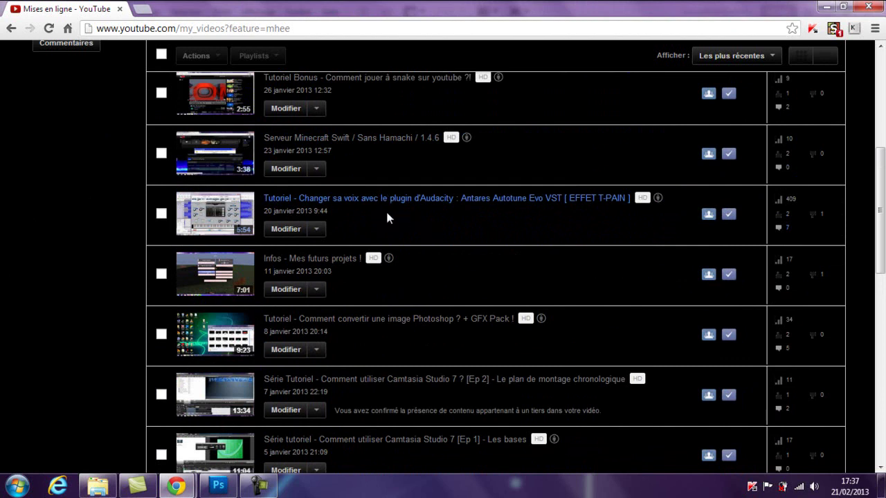
{"action": "scroll", "coordinate": [559, 214], "scroll_direction": "up", "scroll_amount": 2}
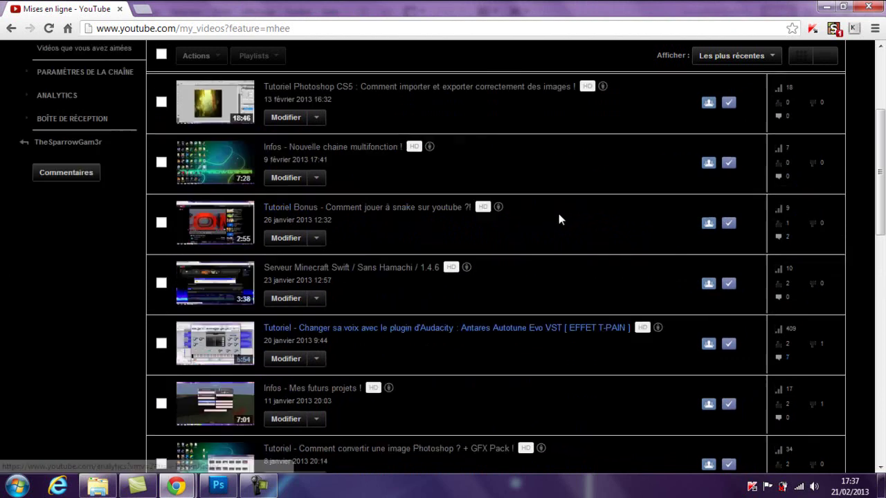
{"action": "scroll", "coordinate": [558, 214], "scroll_direction": "up", "scroll_amount": 2}
{"action": "scroll", "coordinate": [560, 219], "scroll_direction": "up", "scroll_amount": 2}
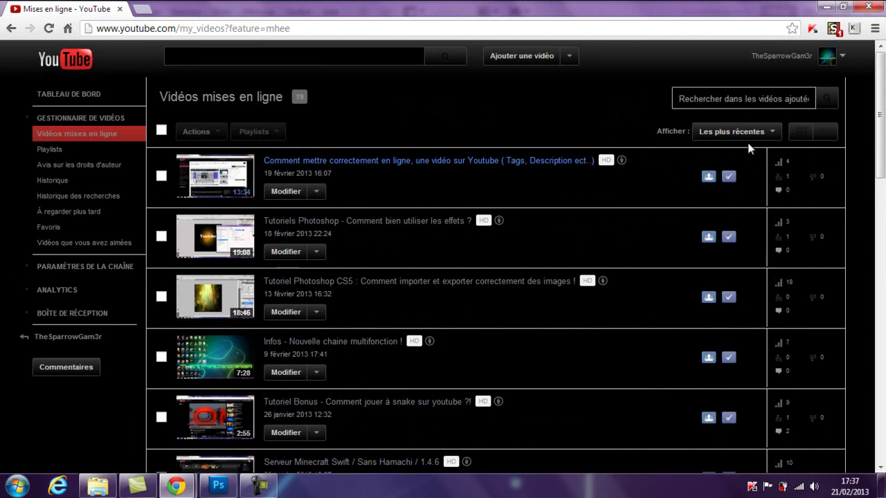
{"action": "scroll", "coordinate": [692, 201], "scroll_direction": "down", "scroll_amount": 3}
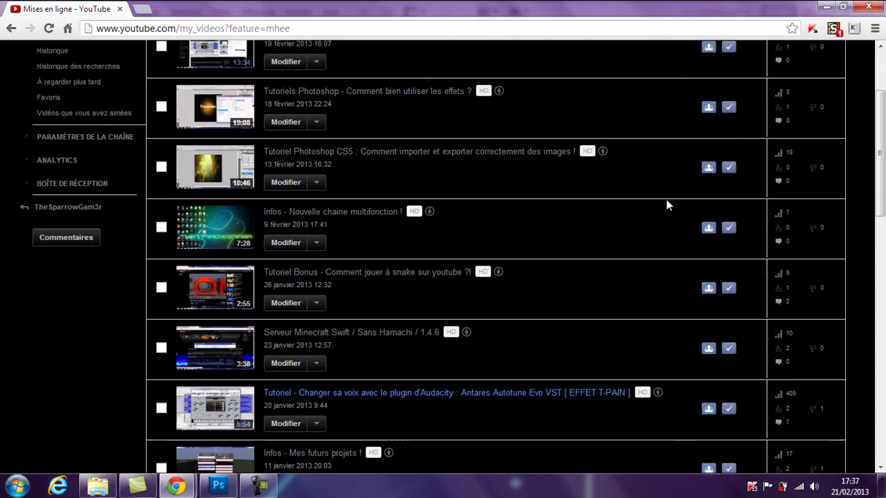
{"action": "scroll", "coordinate": [665, 203], "scroll_direction": "down", "scroll_amount": 2}
{"action": "scroll", "coordinate": [680, 211], "scroll_direction": "down", "scroll_amount": 1}
{"action": "scroll", "coordinate": [682, 210], "scroll_direction": "down", "scroll_amount": 1}
{"action": "scroll", "coordinate": [681, 211], "scroll_direction": "down", "scroll_amount": 2}
{"action": "scroll", "coordinate": [681, 210], "scroll_direction": "down", "scroll_amount": 2}
{"action": "scroll", "coordinate": [682, 210], "scroll_direction": "down", "scroll_amount": 1}
{"action": "scroll", "coordinate": [681, 215], "scroll_direction": "down", "scroll_amount": 1}
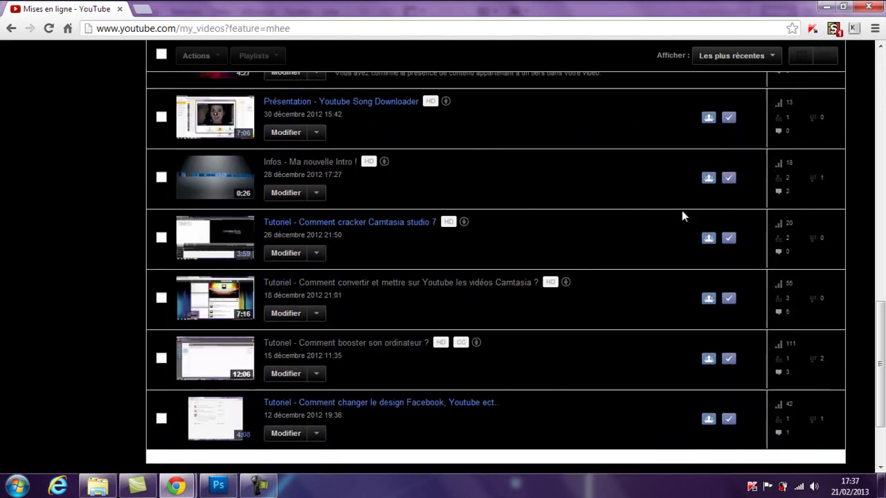
{"action": "scroll", "coordinate": [677, 229], "scroll_direction": "down", "scroll_amount": 1}
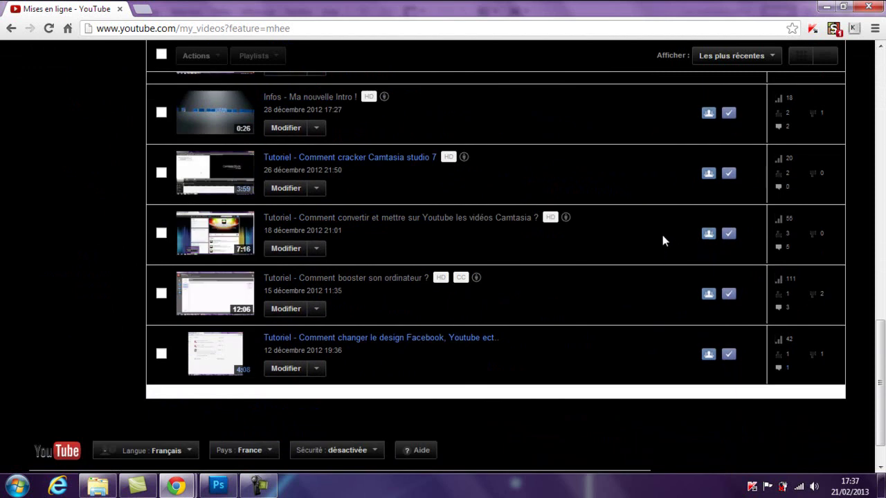
{"action": "scroll", "coordinate": [646, 241], "scroll_direction": "up", "scroll_amount": 1}
{"action": "scroll", "coordinate": [647, 236], "scroll_direction": "up", "scroll_amount": 2}
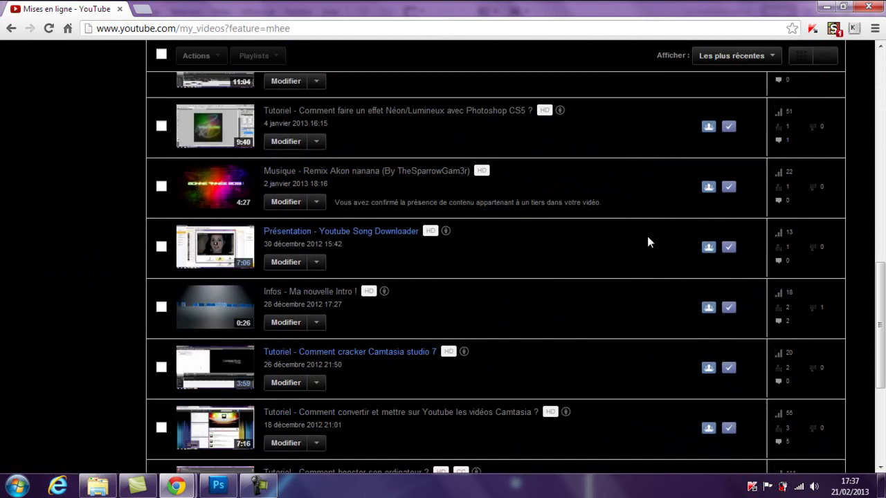
{"action": "scroll", "coordinate": [647, 240], "scroll_direction": "up", "scroll_amount": 1}
{"action": "scroll", "coordinate": [647, 240], "scroll_direction": "up", "scroll_amount": 1}
{"action": "scroll", "coordinate": [647, 241], "scroll_direction": "up", "scroll_amount": 1}
{"action": "scroll", "coordinate": [654, 242], "scroll_direction": "up", "scroll_amount": 1}
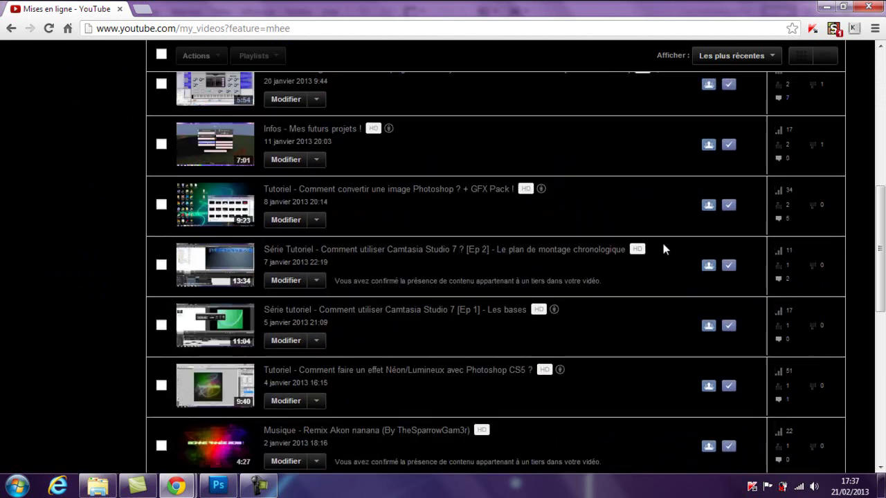
{"action": "scroll", "coordinate": [661, 241], "scroll_direction": "up", "scroll_amount": 1}
{"action": "scroll", "coordinate": [660, 249], "scroll_direction": "up", "scroll_amount": 1}
{"action": "scroll", "coordinate": [664, 254], "scroll_direction": "up", "scroll_amount": 1}
{"action": "scroll", "coordinate": [666, 261], "scroll_direction": "up", "scroll_amount": 1}
{"action": "scroll", "coordinate": [668, 263], "scroll_direction": "up", "scroll_amount": 2}
{"action": "scroll", "coordinate": [668, 264], "scroll_direction": "up", "scroll_amount": 1}
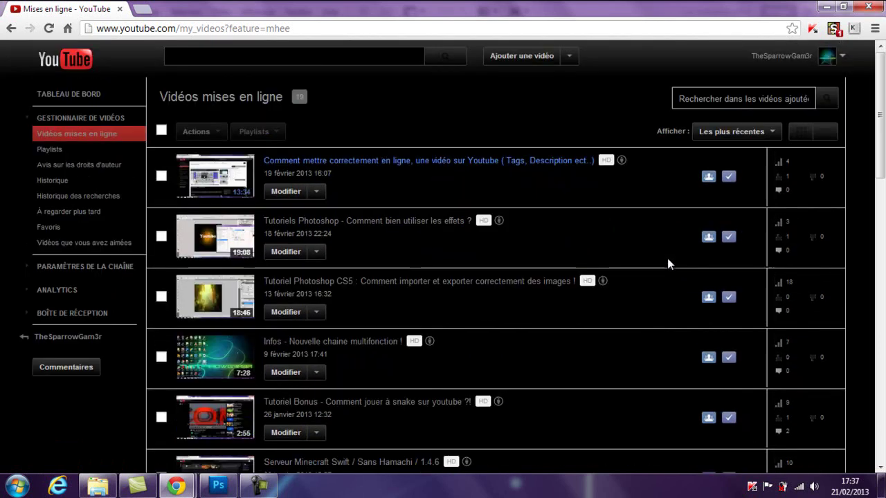
{"action": "scroll", "coordinate": [658, 189], "scroll_direction": "down", "scroll_amount": 1}
{"action": "scroll", "coordinate": [659, 191], "scroll_direction": "down", "scroll_amount": 2}
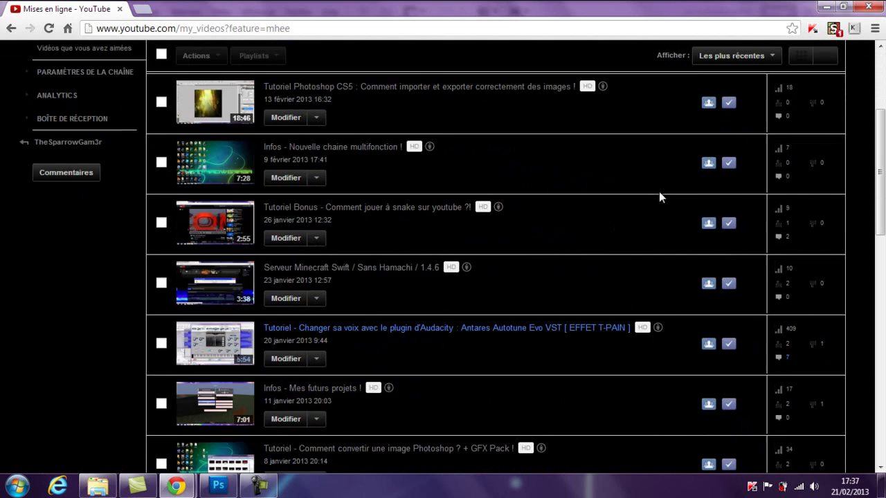
{"action": "scroll", "coordinate": [660, 200], "scroll_direction": "down", "scroll_amount": 1}
{"action": "scroll", "coordinate": [661, 203], "scroll_direction": "down", "scroll_amount": 1}
{"action": "scroll", "coordinate": [661, 205], "scroll_direction": "down", "scroll_amount": 2}
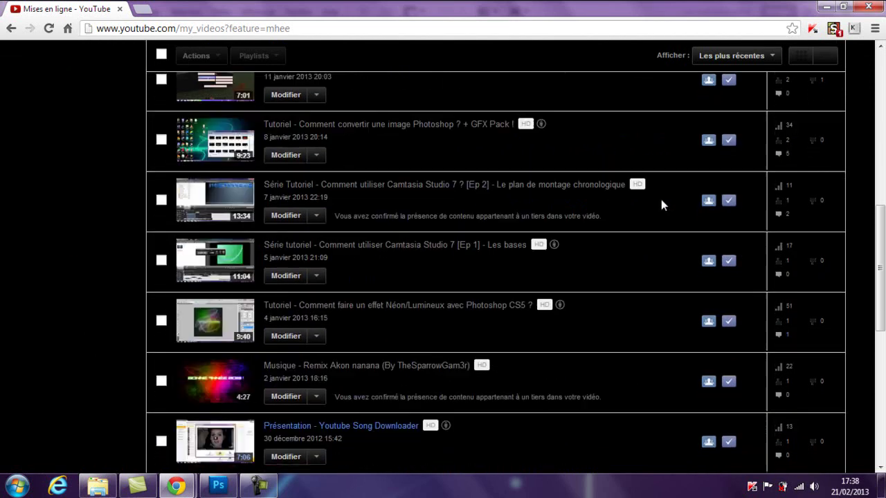
{"action": "scroll", "coordinate": [661, 200], "scroll_direction": "down", "scroll_amount": 1}
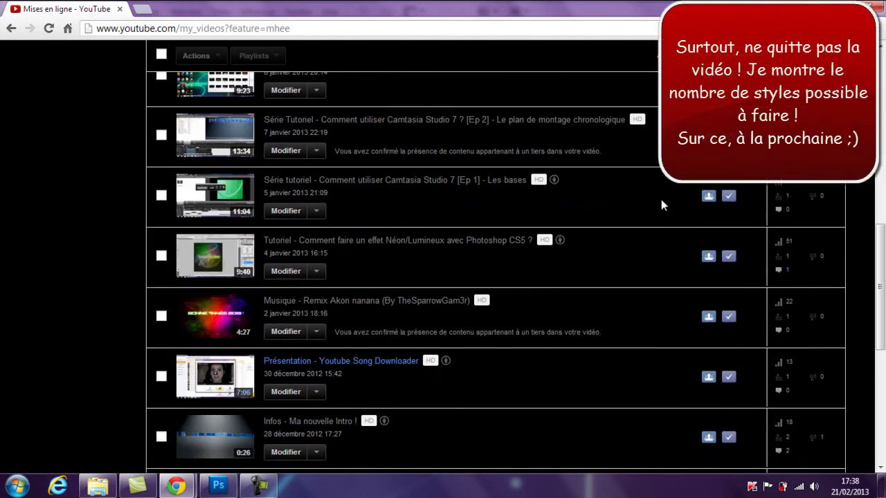